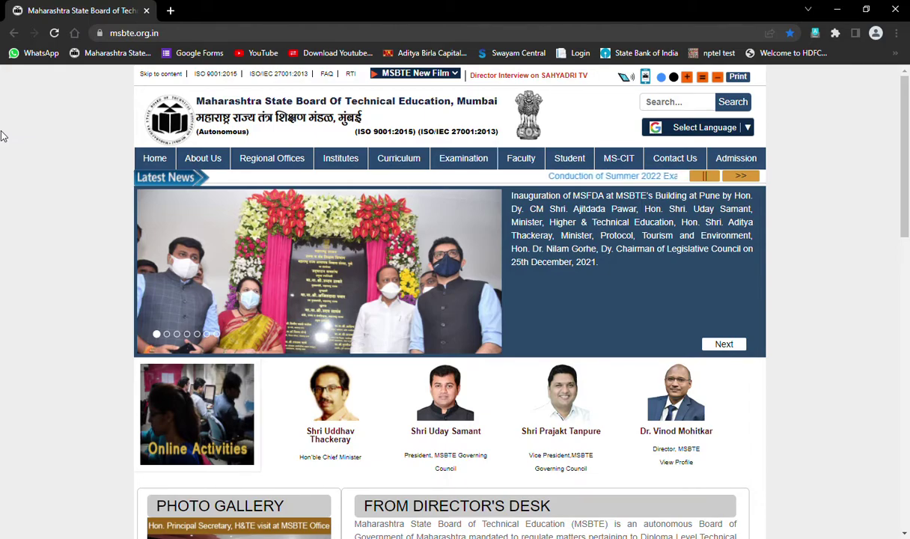
# Search Google for msbte in a new tab and open the official msbte.org.in website.
pyautogui.click(170, 11)
pyautogui.click(337, 292)
pyautogui.write('m')
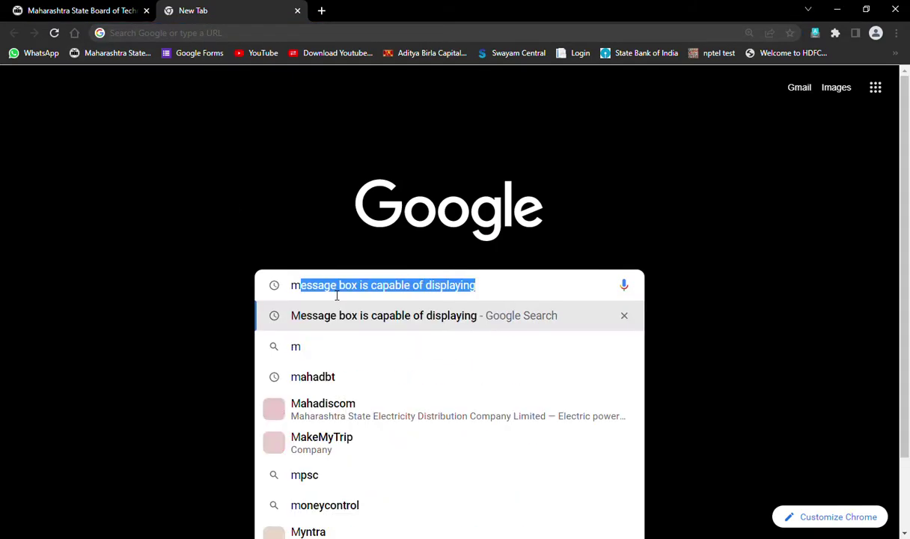
pyautogui.write('sbte')
pyautogui.press('Return')
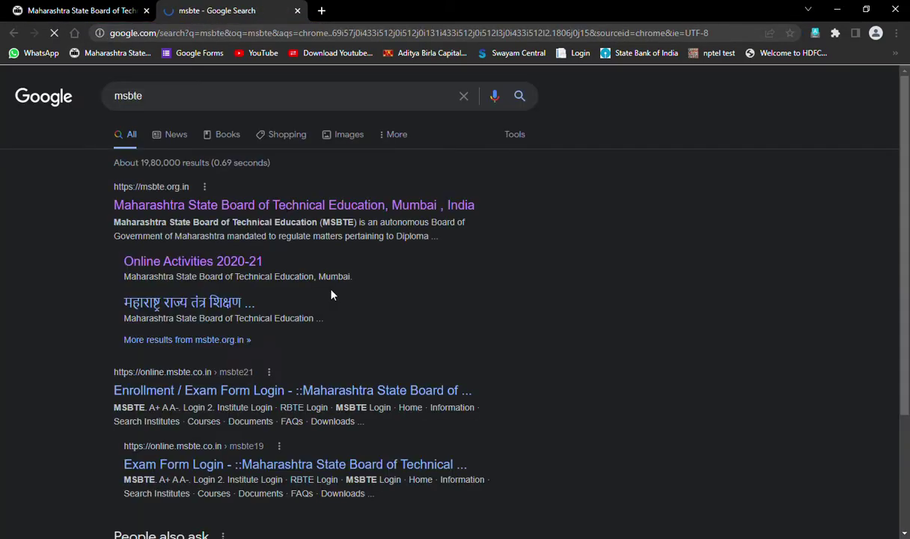
pyautogui.click(165, 206)
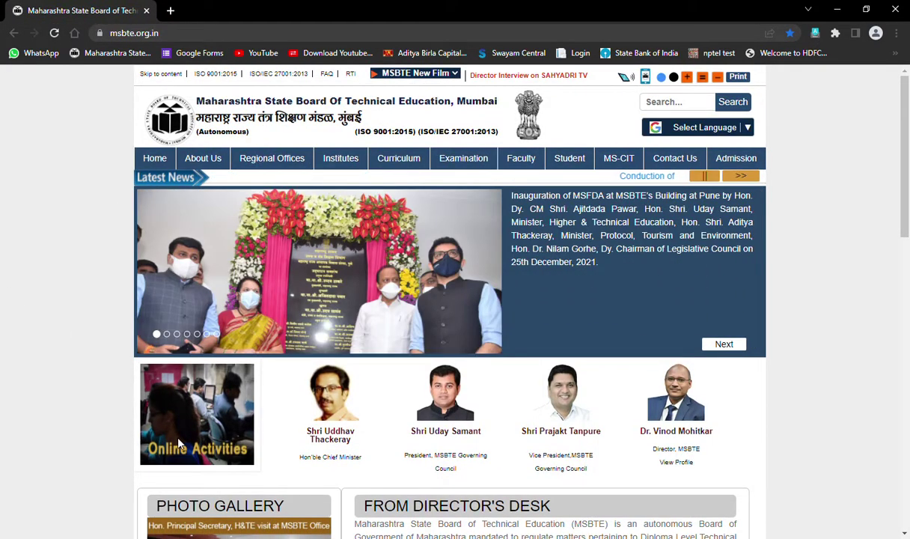
# Go to the Online Activities page and follow the I-Scheme Implementation link.
pyautogui.scroll(-1, 168, 415)
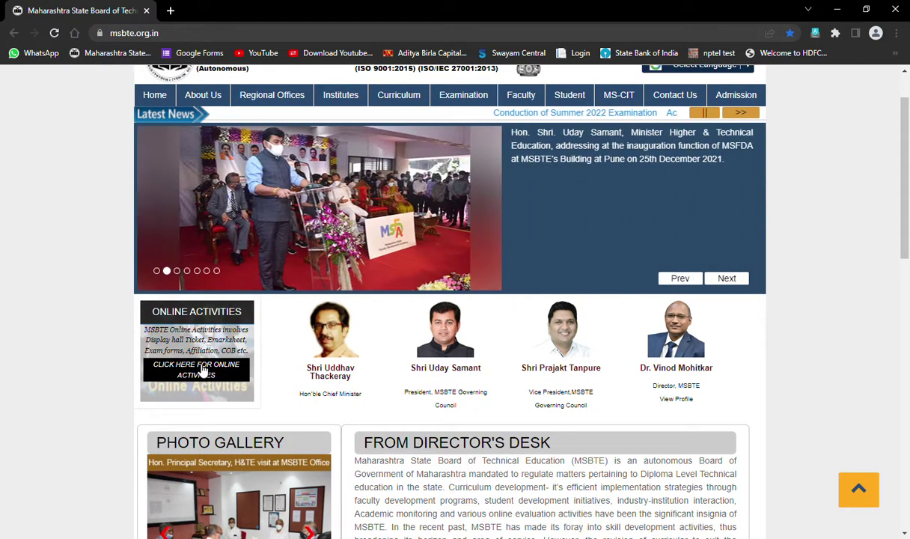
pyautogui.click(209, 379)
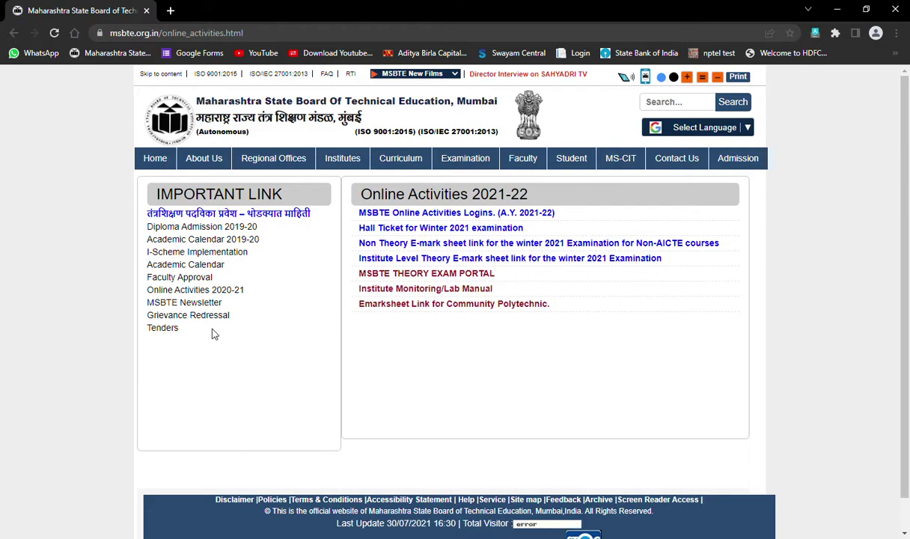
pyautogui.click(233, 252)
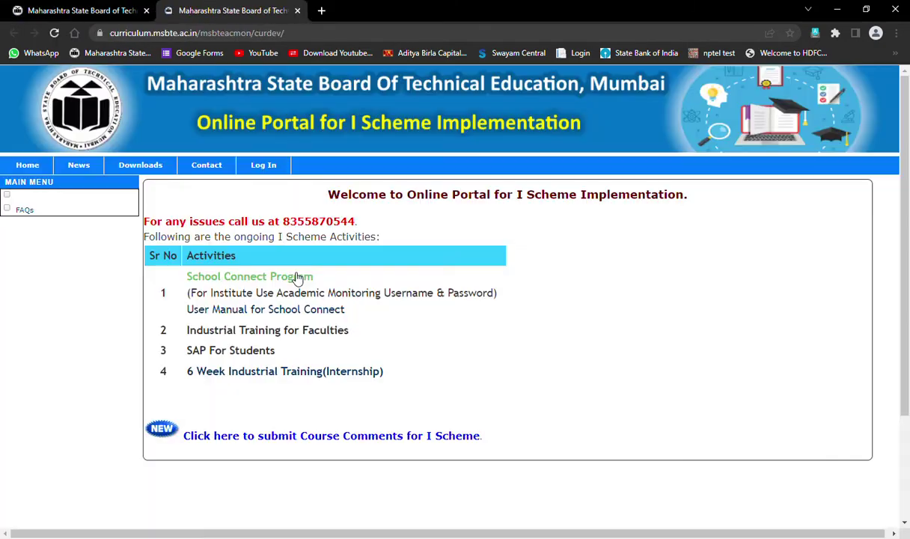
# Log in to the institute account on the portal, entering the captcha answer.
pyautogui.click(267, 171)
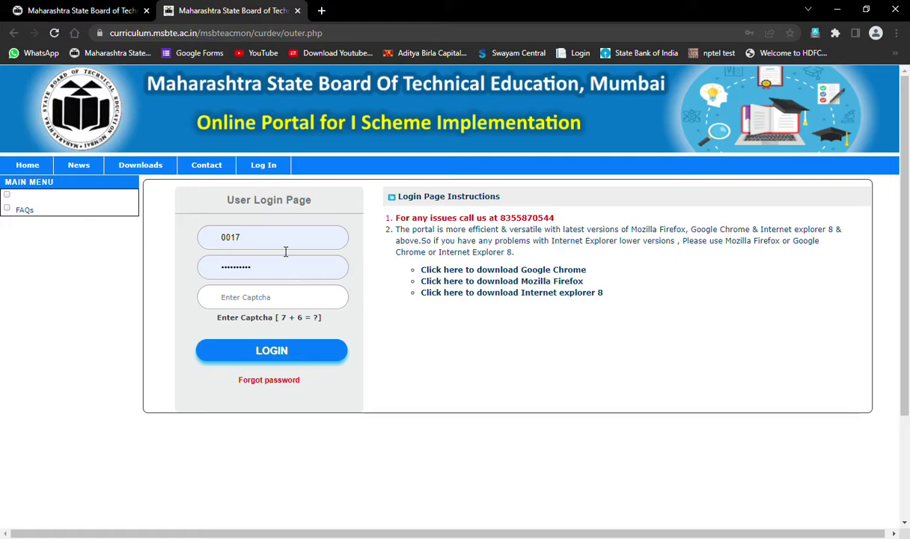
pyautogui.click(266, 298)
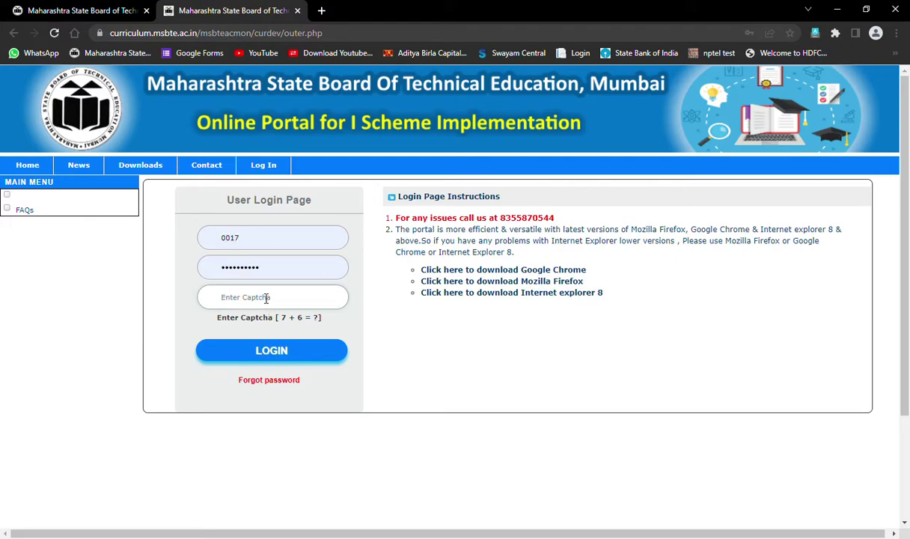
pyautogui.write('13')
pyautogui.click(322, 346)
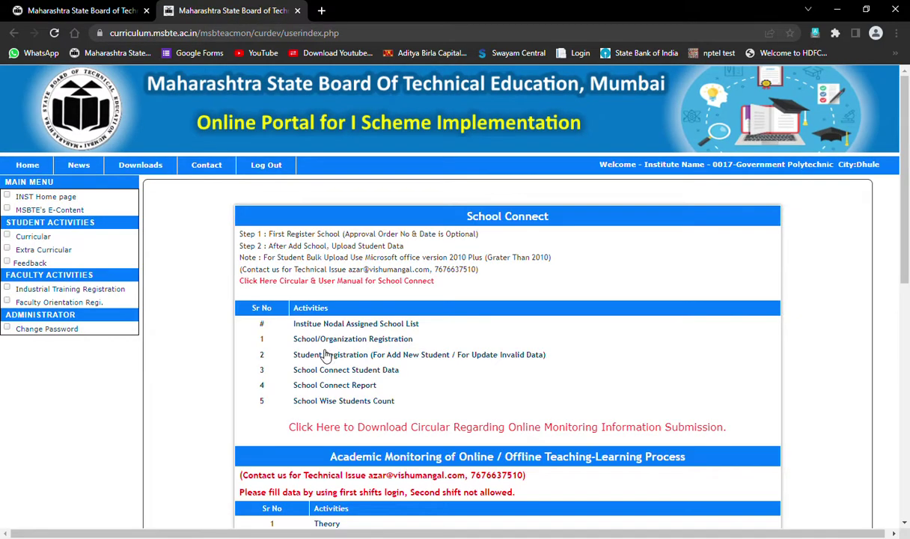
# Open the Theory form under Academic Monitoring of Online / Offline Teaching-Learning Process.
pyautogui.scroll(-4, 327, 374)
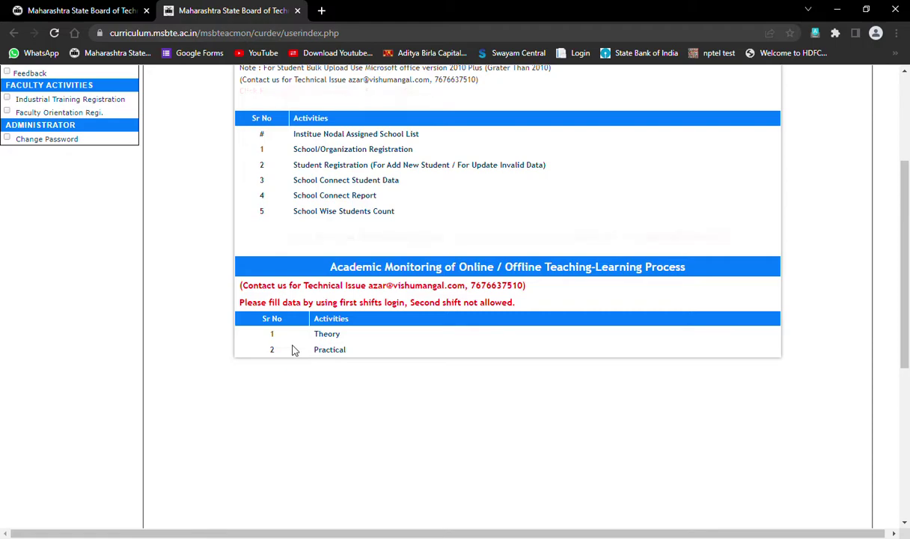
pyautogui.click(337, 335)
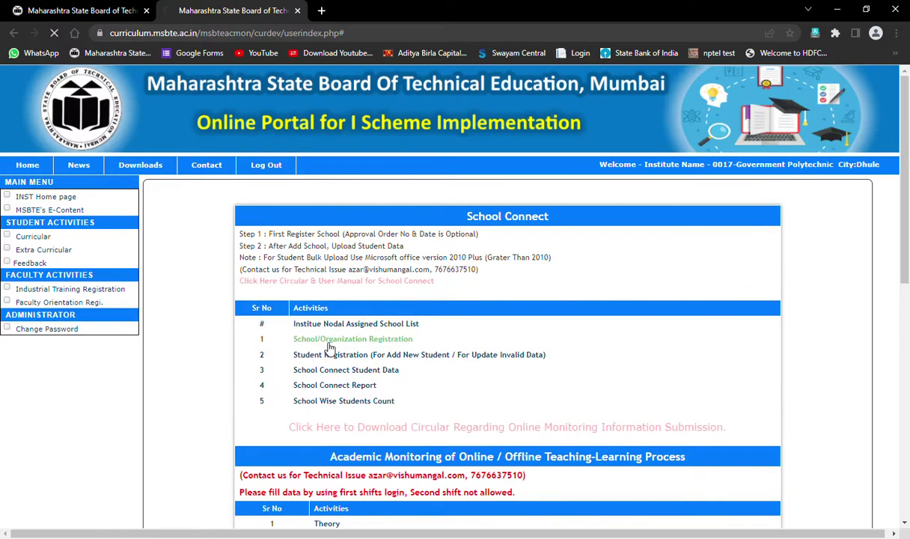
# Choose Civil Engineering, 6 Semester and course 22605-Solid Waste Management.
pyautogui.scroll(-3, 404, 376)
pyautogui.scroll(-2, 402, 414)
pyautogui.scroll(1, 329, 389)
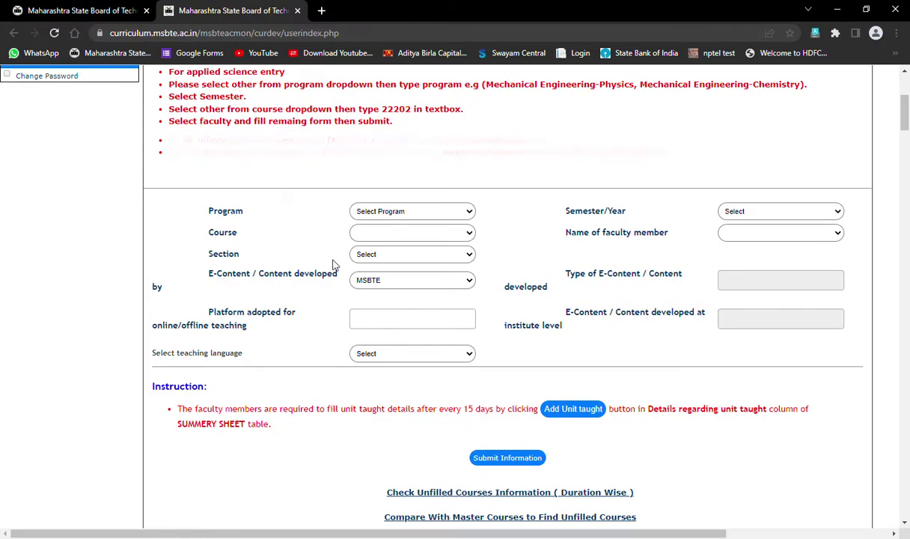
pyautogui.press('Down')
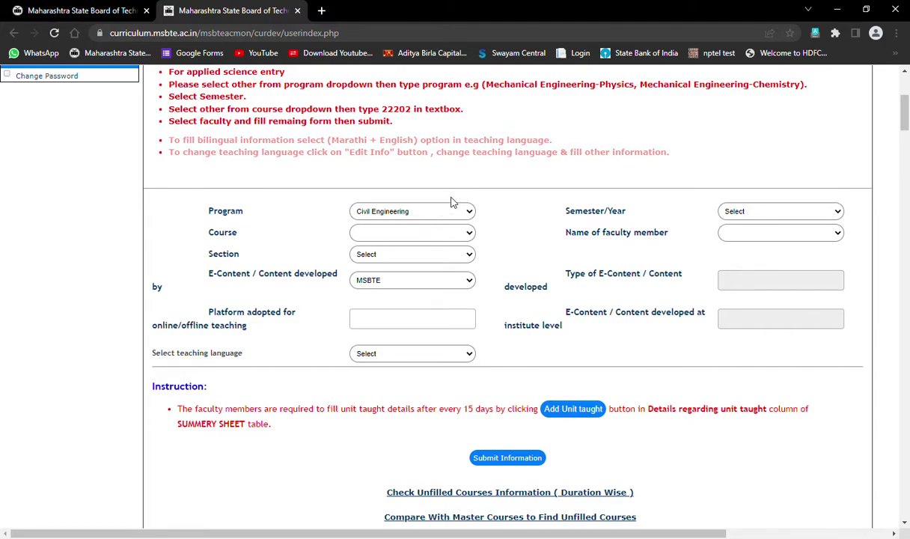
pyautogui.click(765, 268)
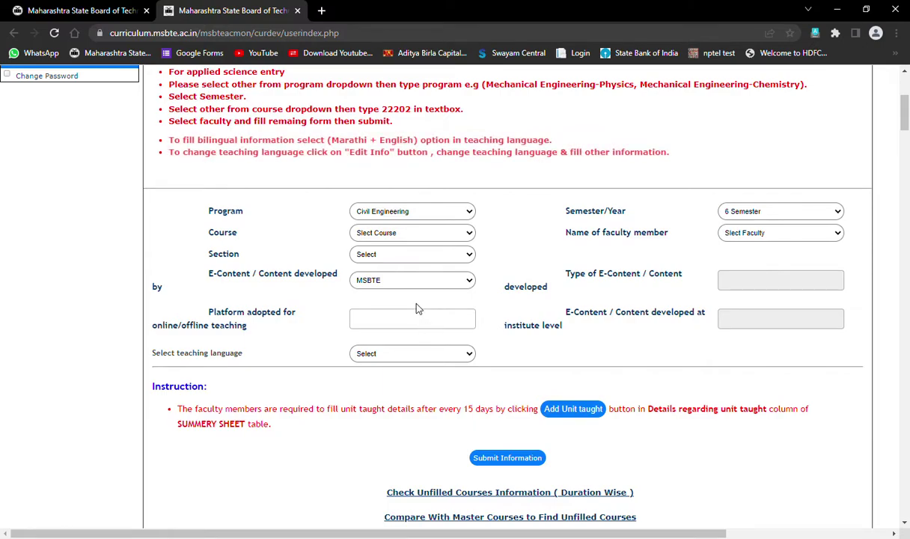
pyautogui.press('Down')
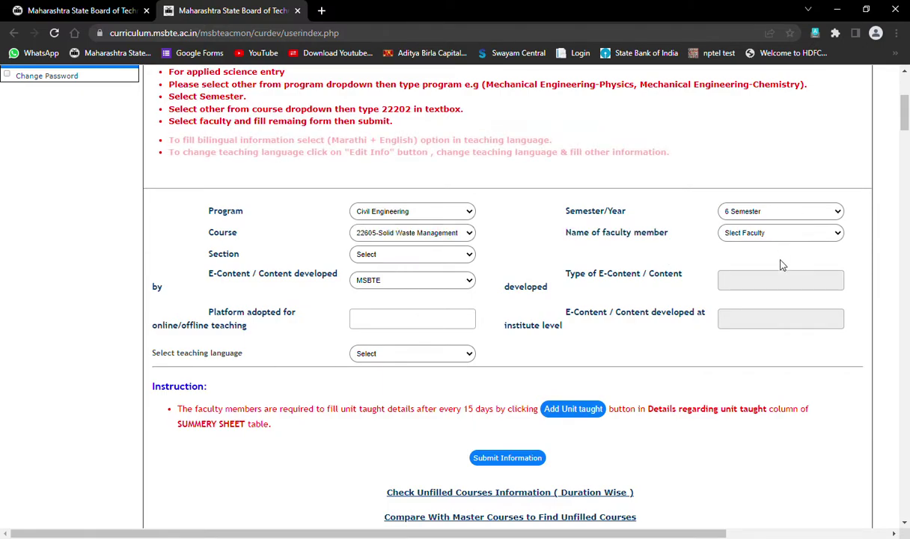
# Set the faculty member to Other and enter the faculty member's name.
pyautogui.click(738, 305)
pyautogui.click(753, 252)
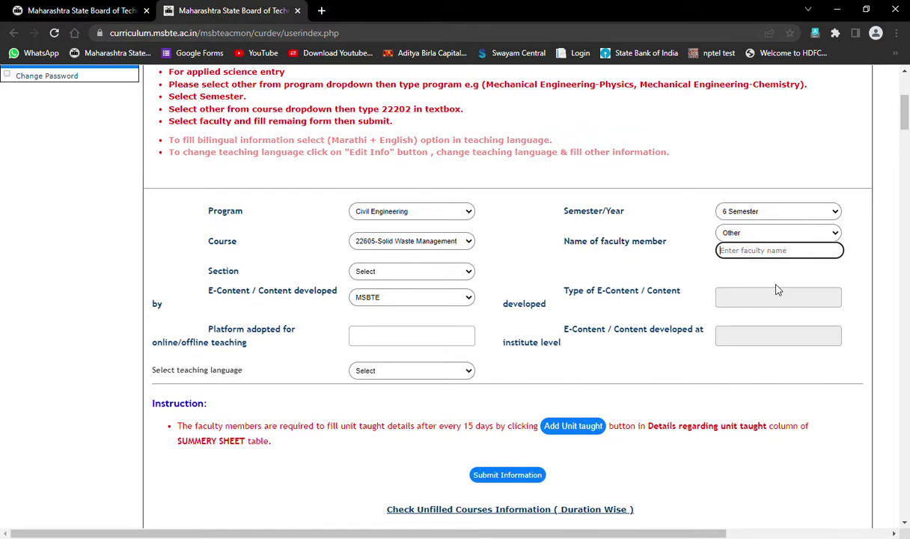
pyautogui.write('Himanshu patil')
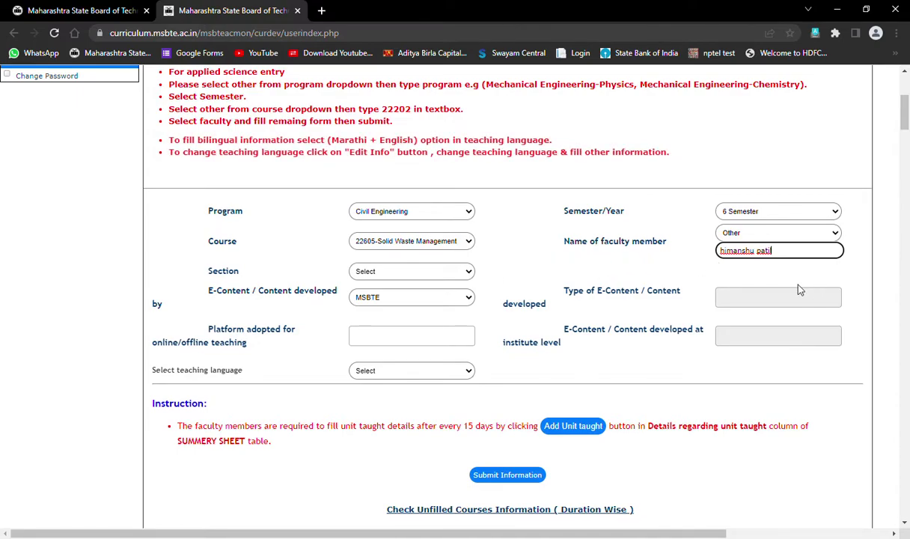
# Set the section to Regular and the e-content developer to Institute Level.
pyautogui.click(386, 273)
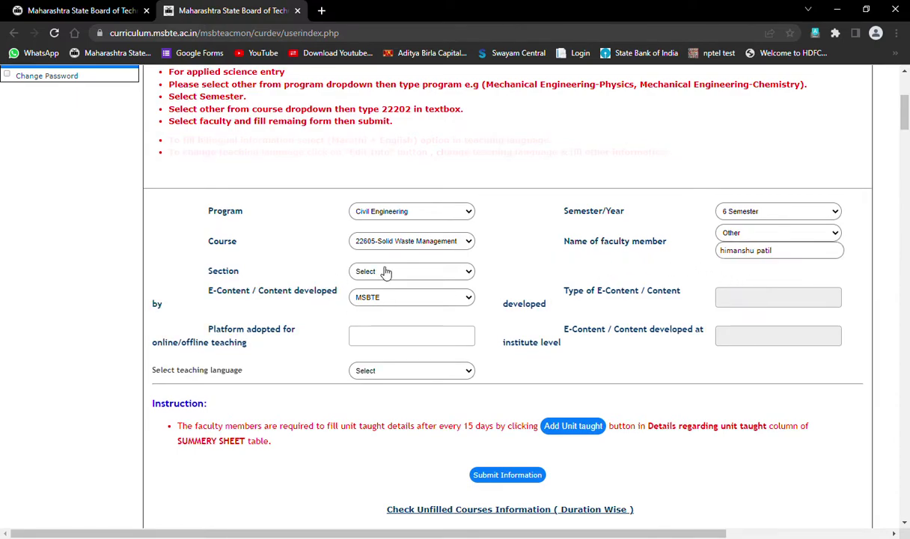
pyautogui.click(372, 288)
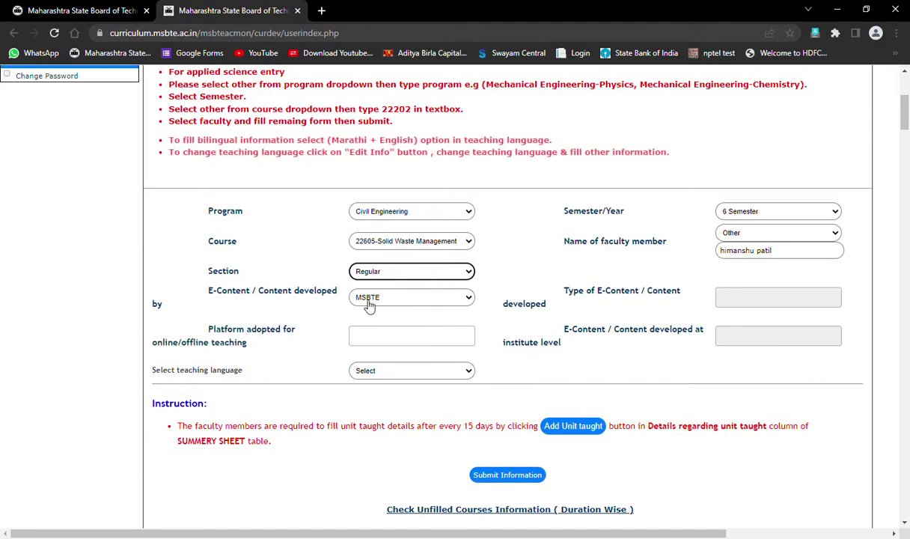
pyautogui.click(410, 303)
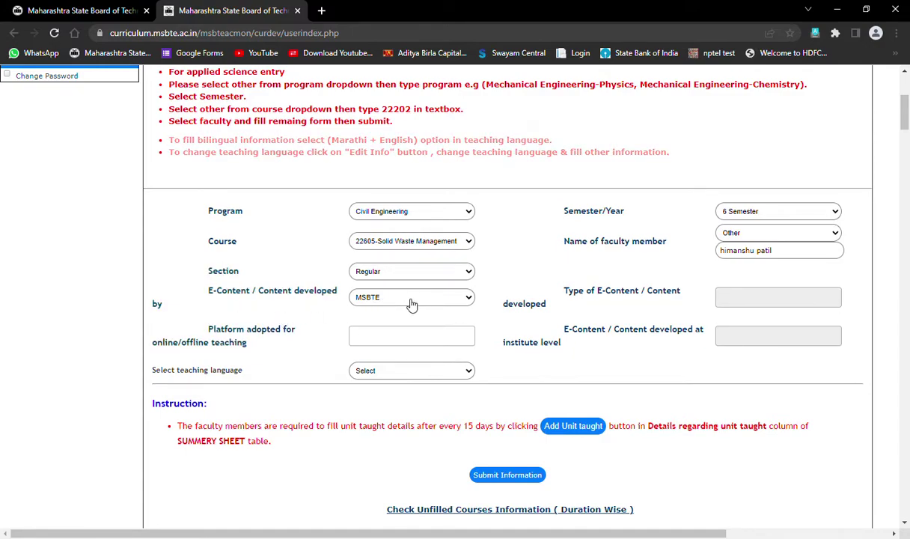
pyautogui.click(414, 326)
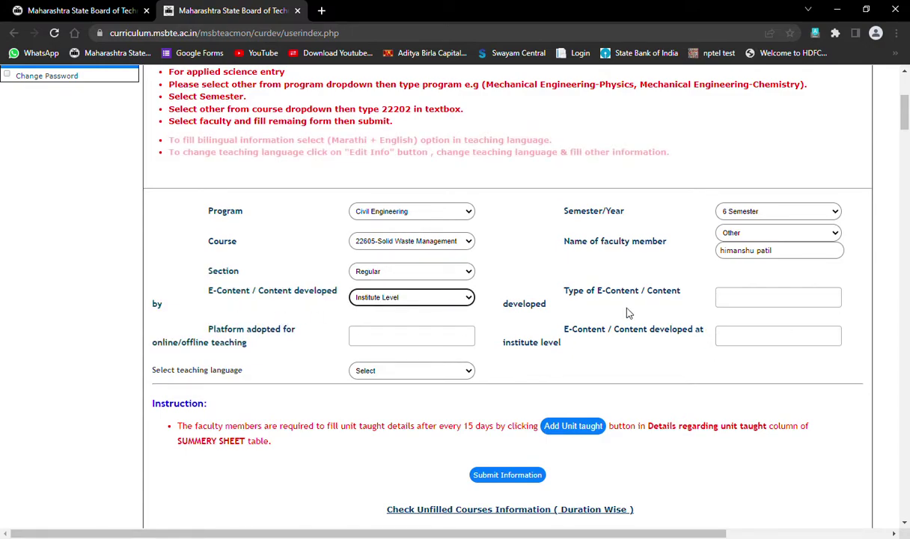
# Add PPT, Video, Assignment and Notes as the e-content types.
pyautogui.click(746, 300)
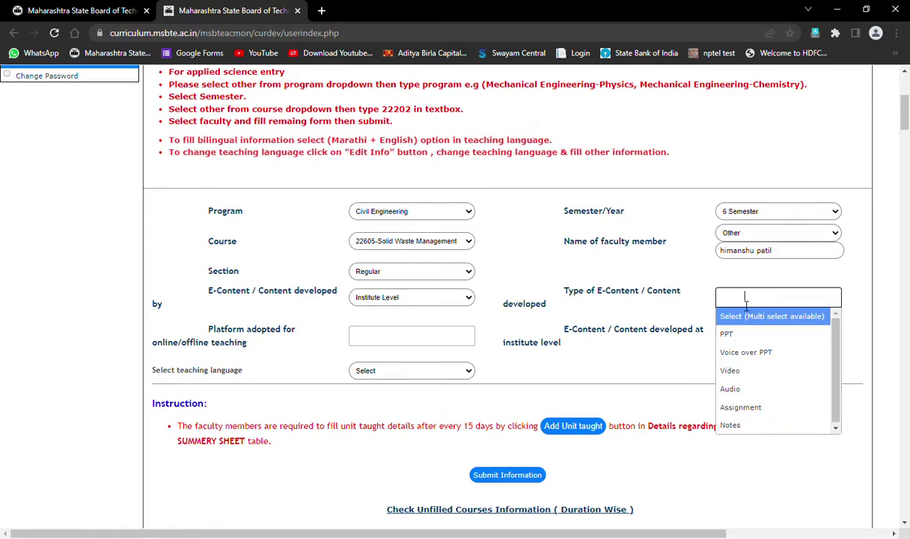
pyautogui.click(757, 341)
pyautogui.click(813, 299)
pyautogui.click(779, 370)
pyautogui.click(825, 300)
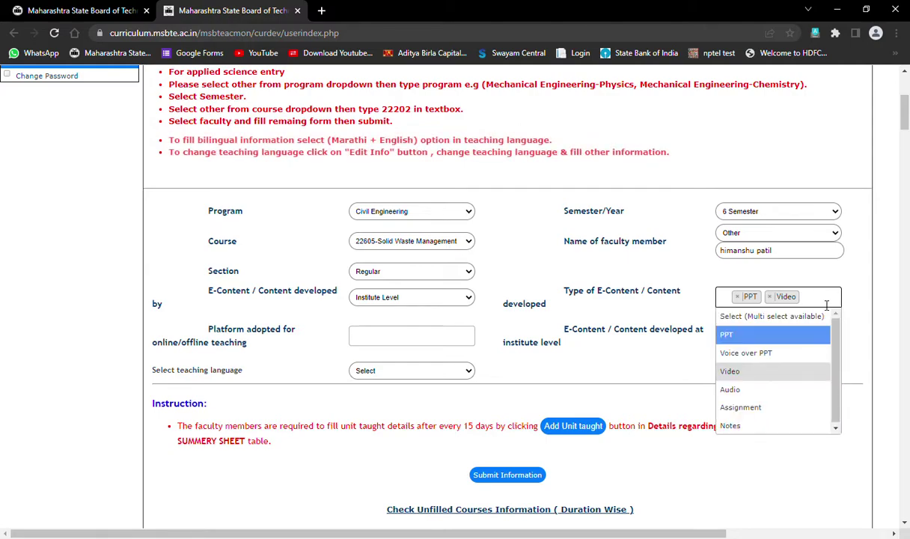
pyautogui.click(758, 411)
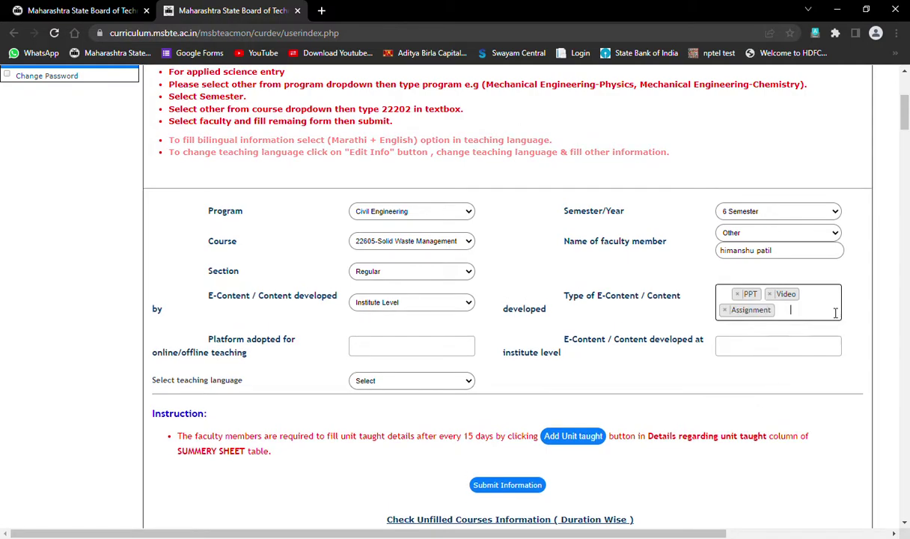
pyautogui.click(821, 311)
pyautogui.click(749, 435)
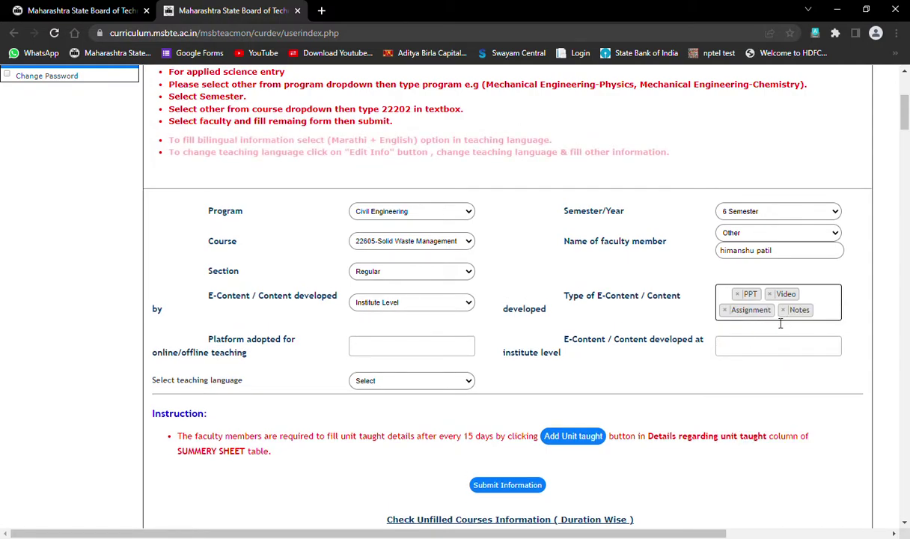
pyautogui.click(828, 318)
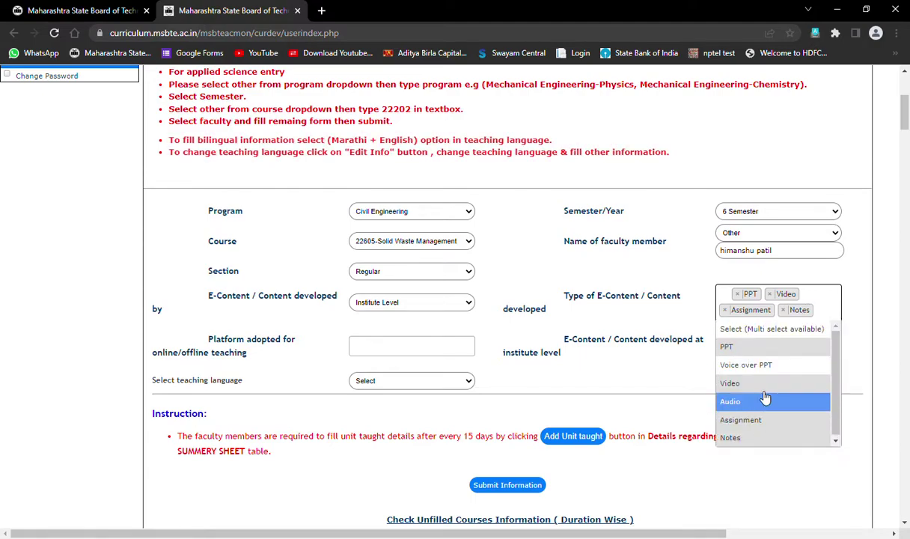
pyautogui.click(587, 326)
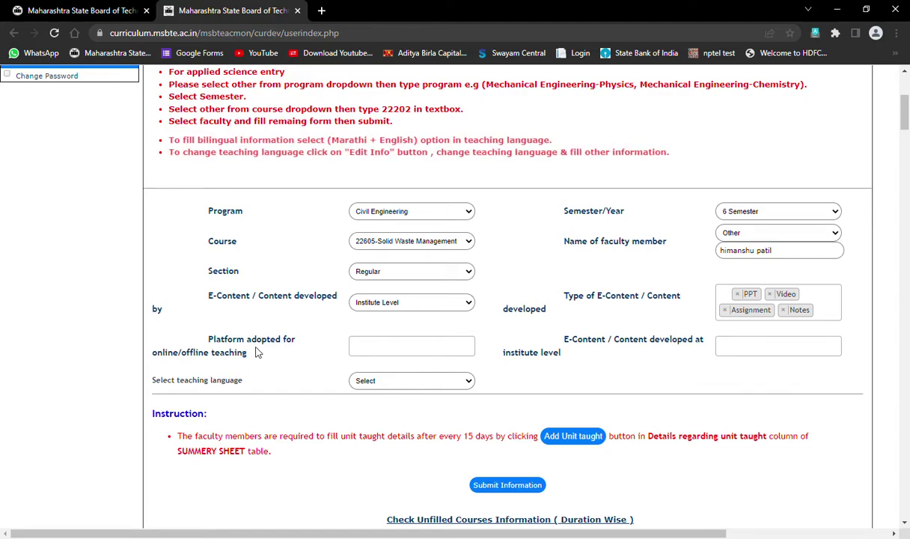
# Choose Google Classroom / meet as the platform adopted.
pyautogui.click(379, 345)
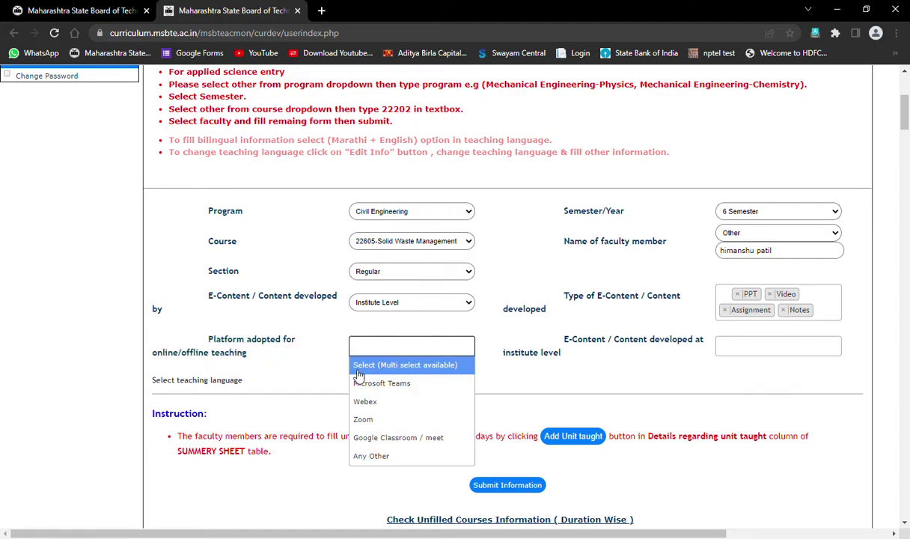
pyautogui.scroll(-1, 358, 374)
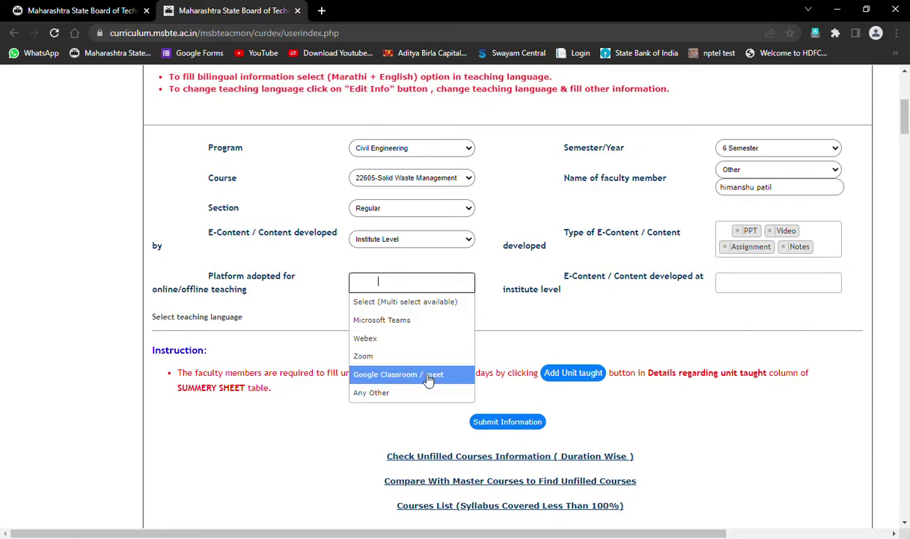
pyautogui.click(396, 374)
pyautogui.click(414, 307)
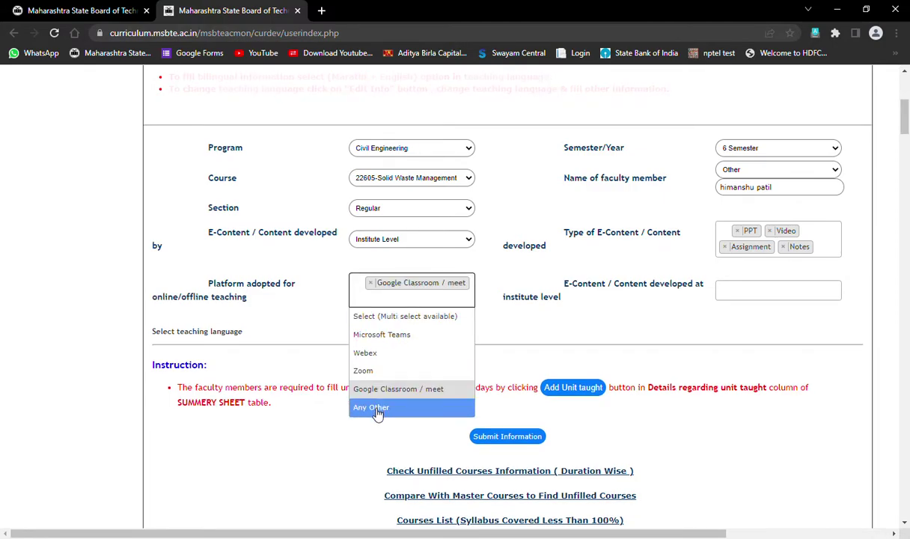
pyautogui.click(335, 298)
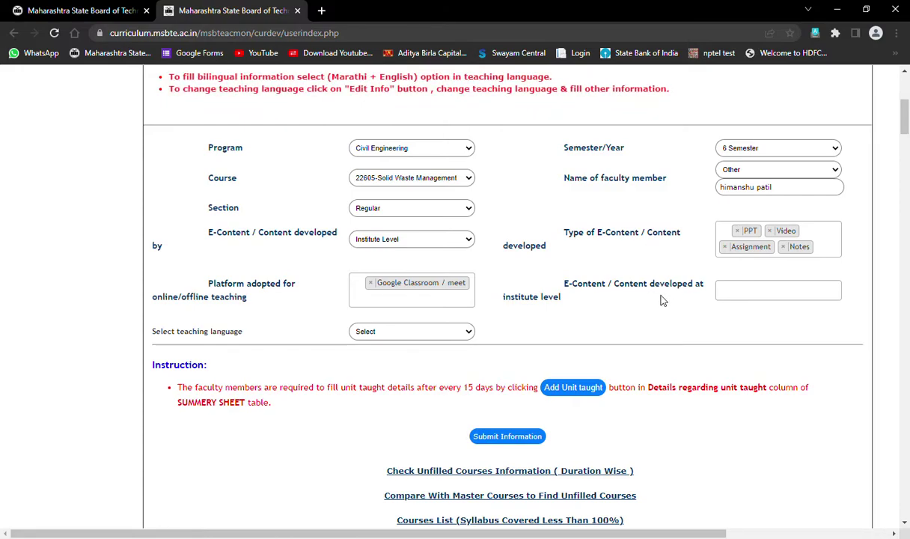
pyautogui.click(760, 295)
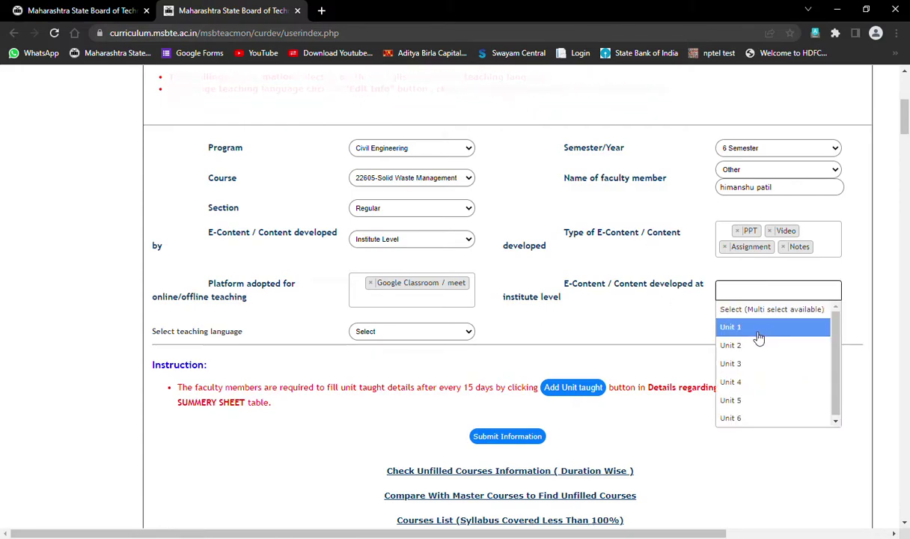
# Add Units 1 through 6 as e-content developed at institute level.
pyautogui.click(756, 329)
pyautogui.click(801, 293)
pyautogui.click(780, 345)
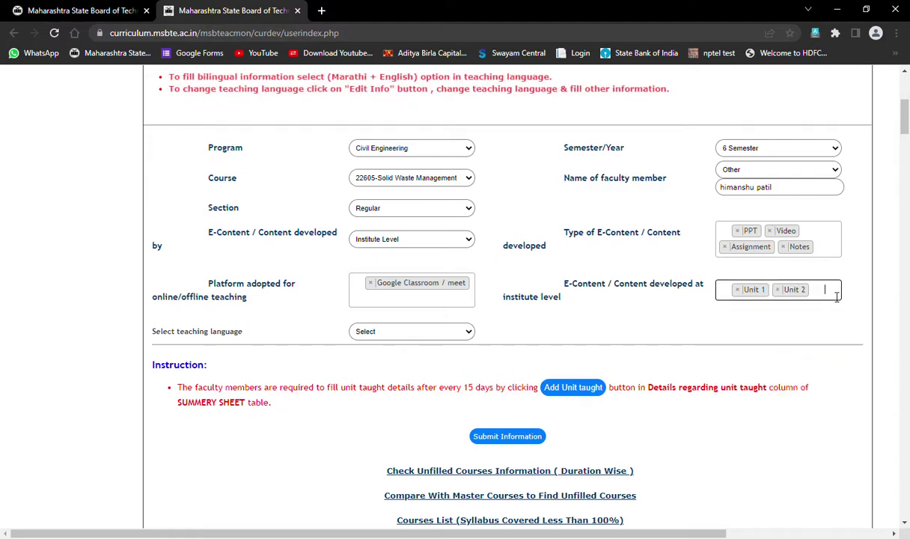
pyautogui.click(778, 364)
pyautogui.click(807, 304)
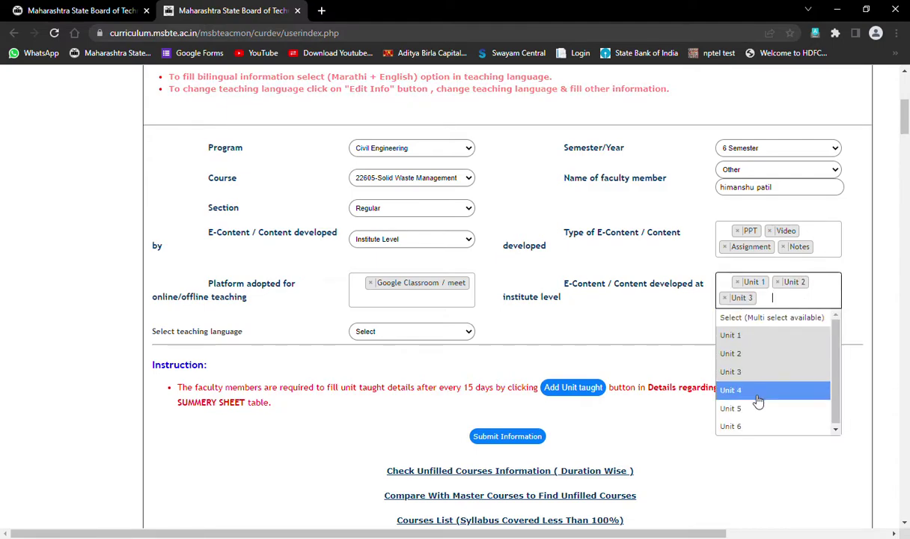
pyautogui.click(758, 392)
pyautogui.click(761, 414)
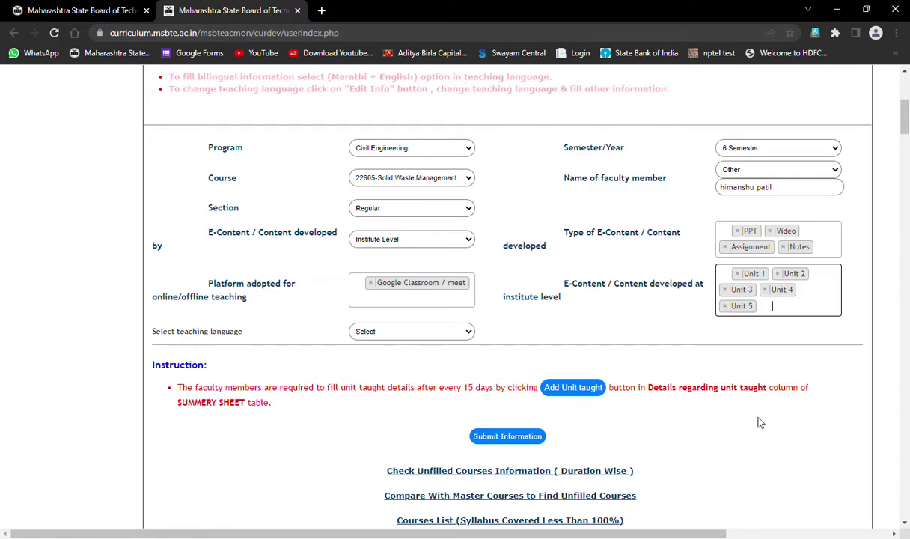
pyautogui.click(805, 309)
pyautogui.click(756, 434)
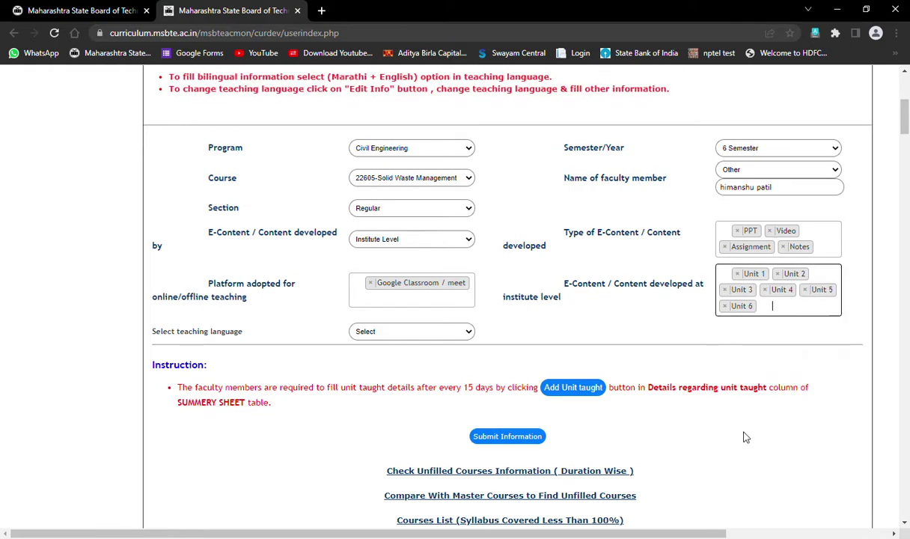
pyautogui.click(361, 319)
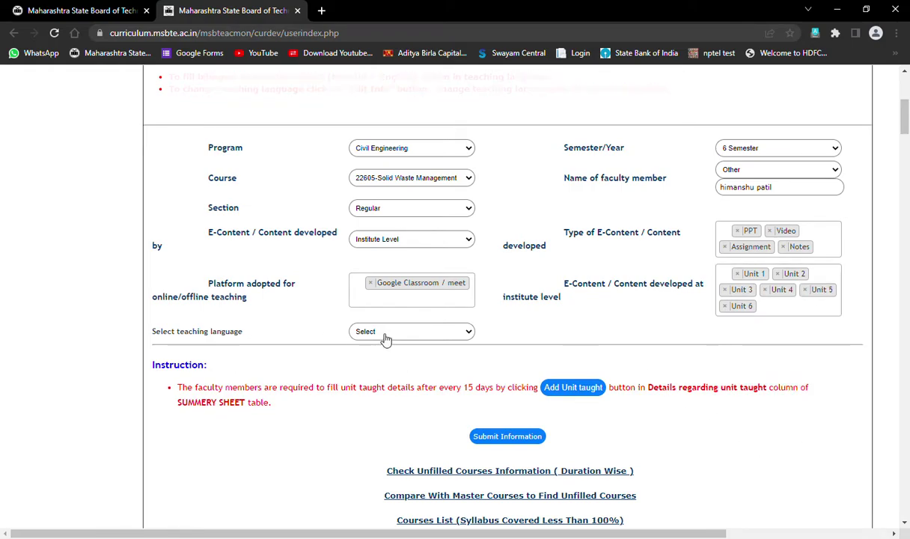
# Set the teaching language to English and submit the course entry.
pyautogui.click(383, 356)
pyautogui.scroll(-3, 393, 363)
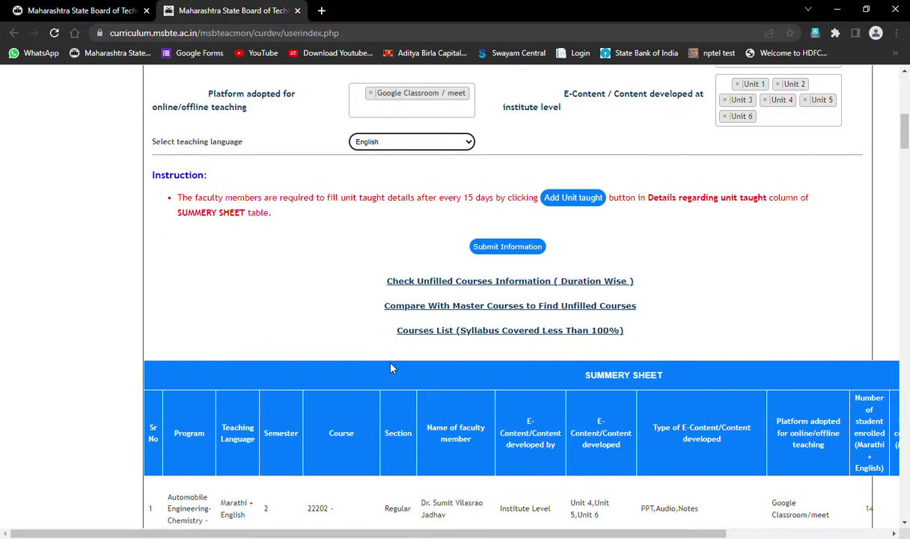
pyautogui.click(512, 251)
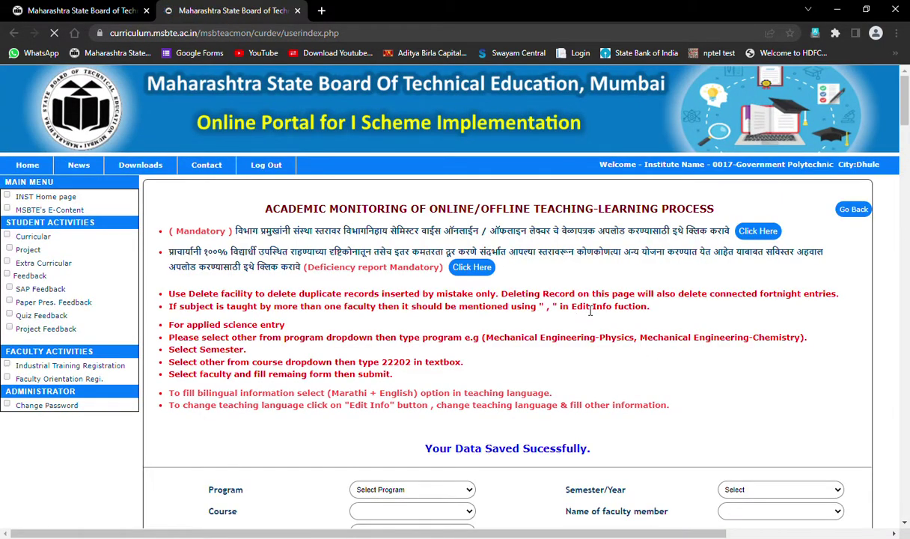
pyautogui.scroll(-5, 644, 337)
pyautogui.scroll(-20, 642, 331)
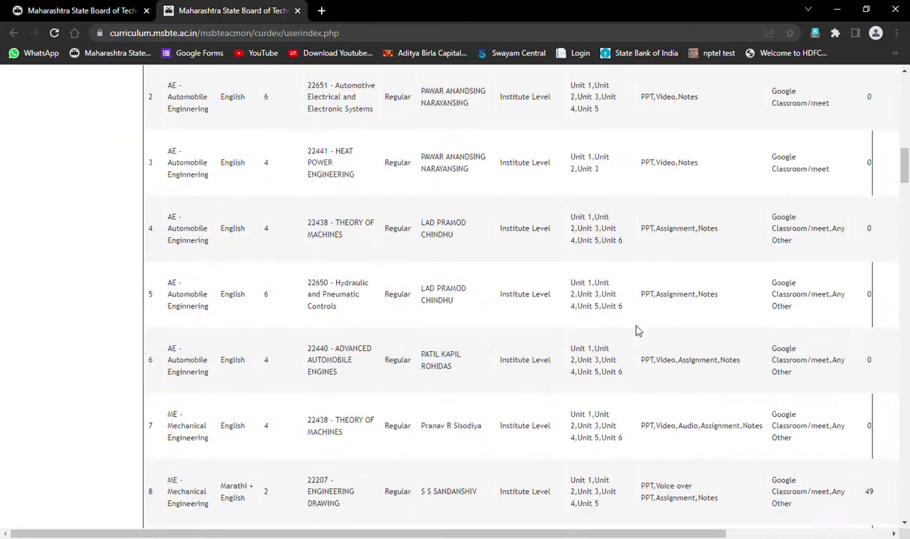
pyautogui.scroll(-20, 619, 381)
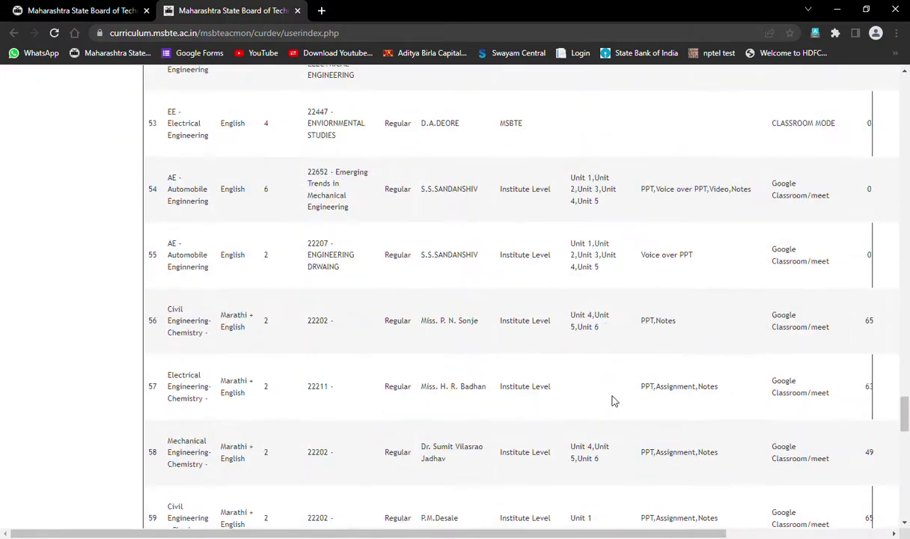
# Save an OFFLINE 14 February - 28 February record: Unit 1, 12% syllabus, 98% attendance.
pyautogui.scroll(2, 610, 406)
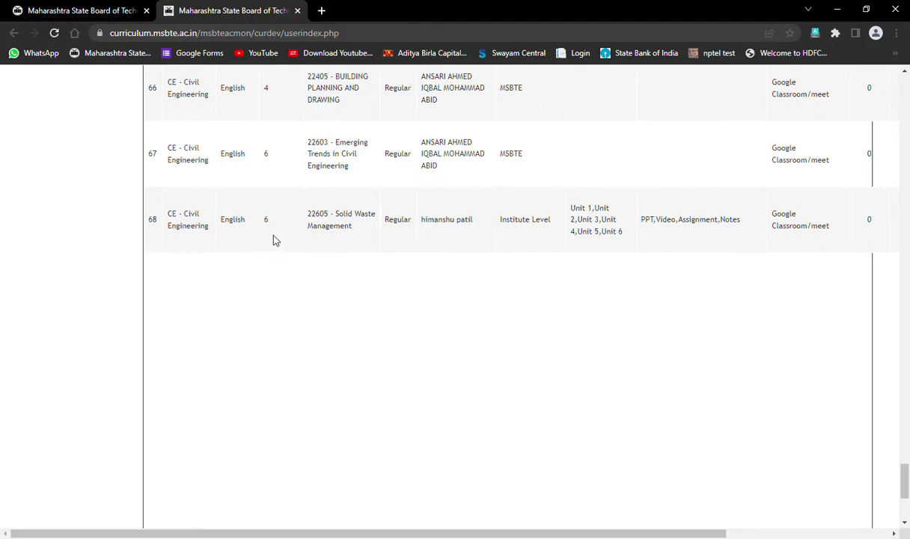
pyautogui.moveTo(570, 532); pyautogui.dragTo(778, 521)
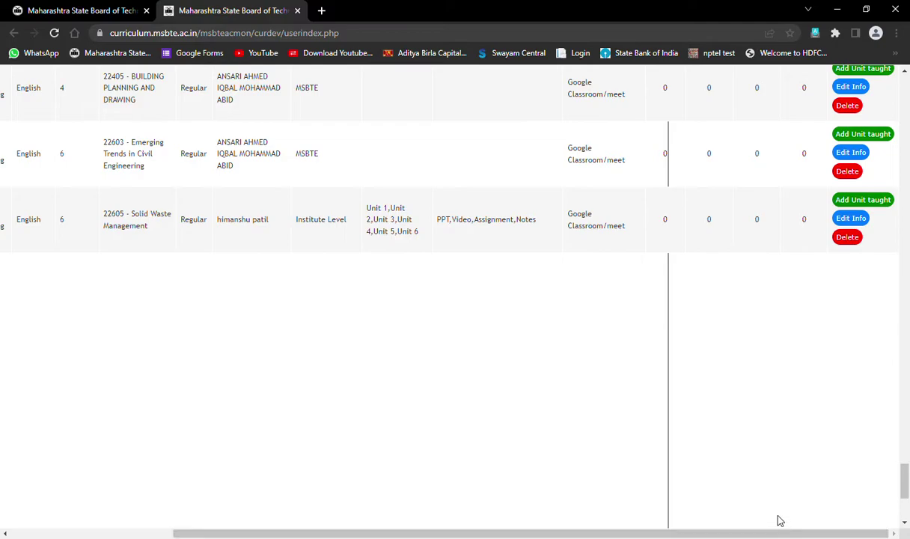
pyautogui.click(881, 202)
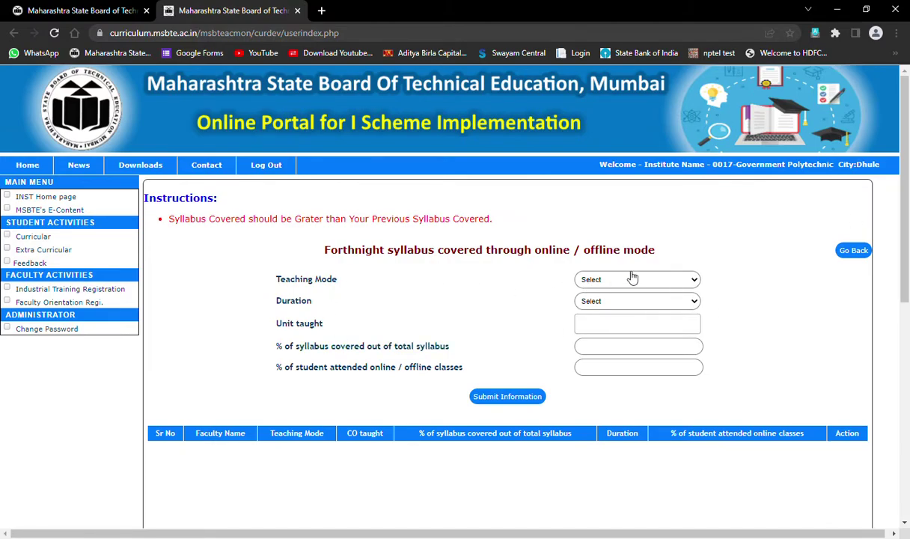
pyautogui.click(598, 318)
pyautogui.click(601, 306)
pyautogui.click(610, 332)
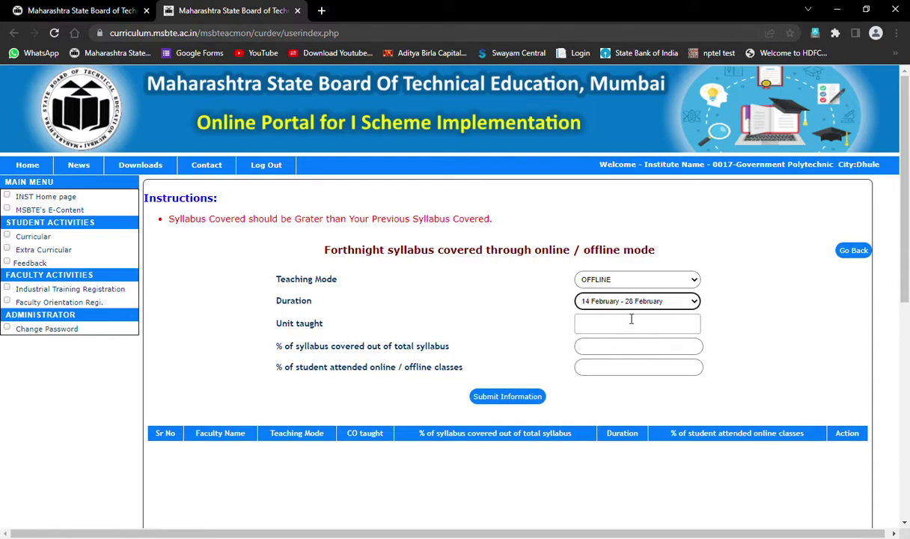
pyautogui.click(610, 332)
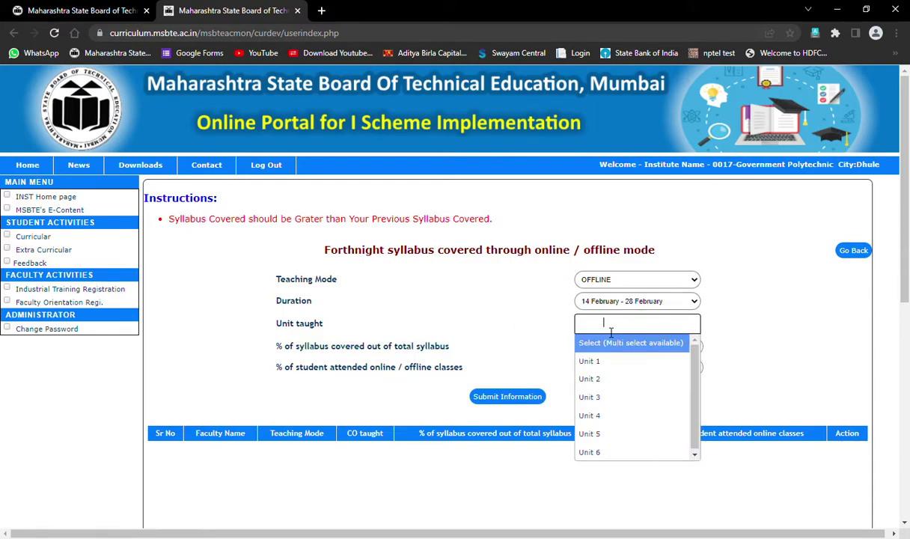
pyautogui.click(603, 361)
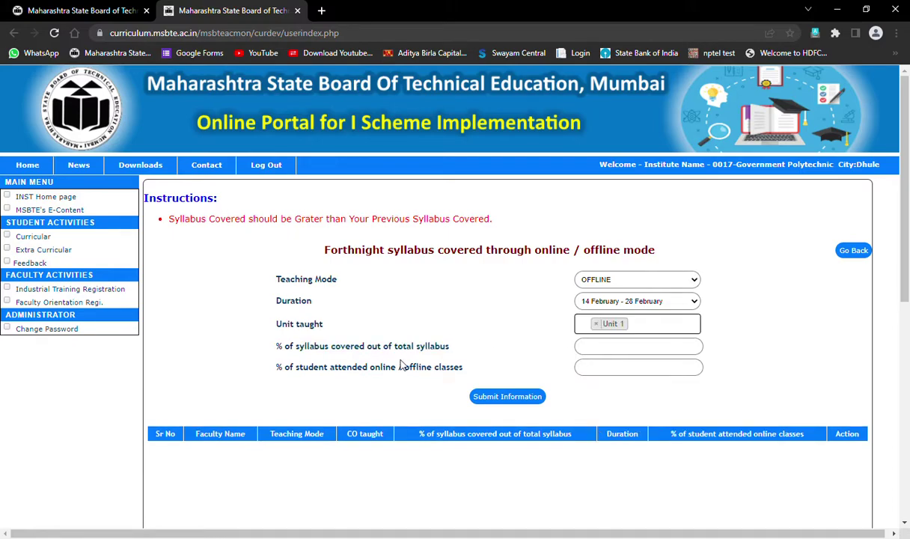
pyautogui.click(586, 347)
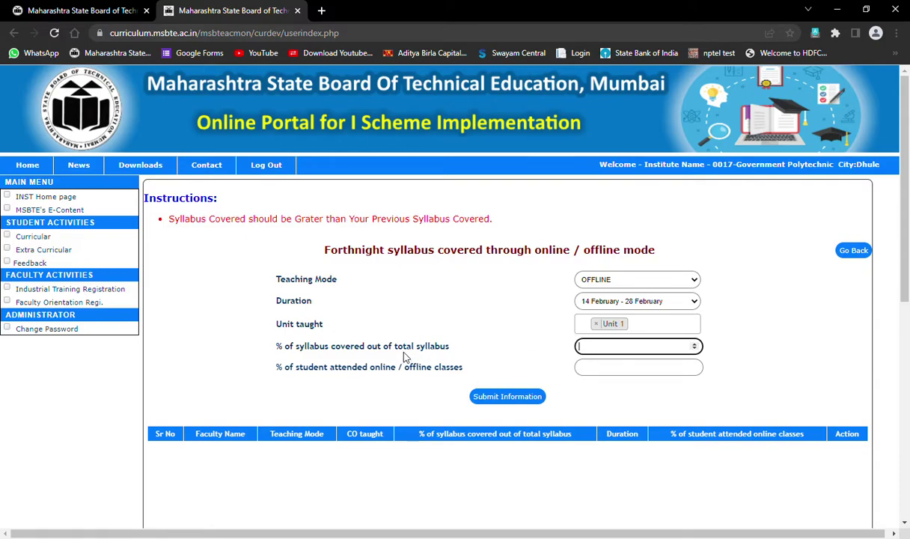
pyautogui.click(603, 367)
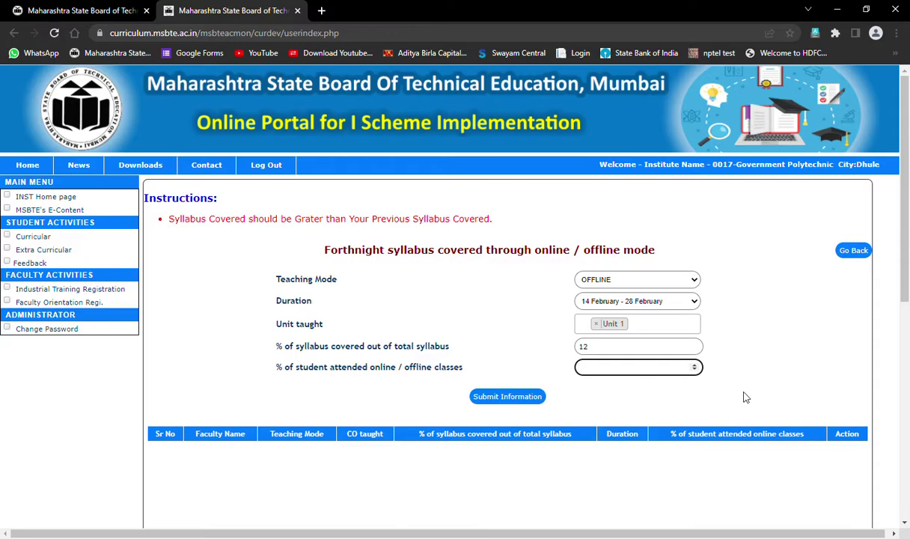
pyautogui.click(633, 391)
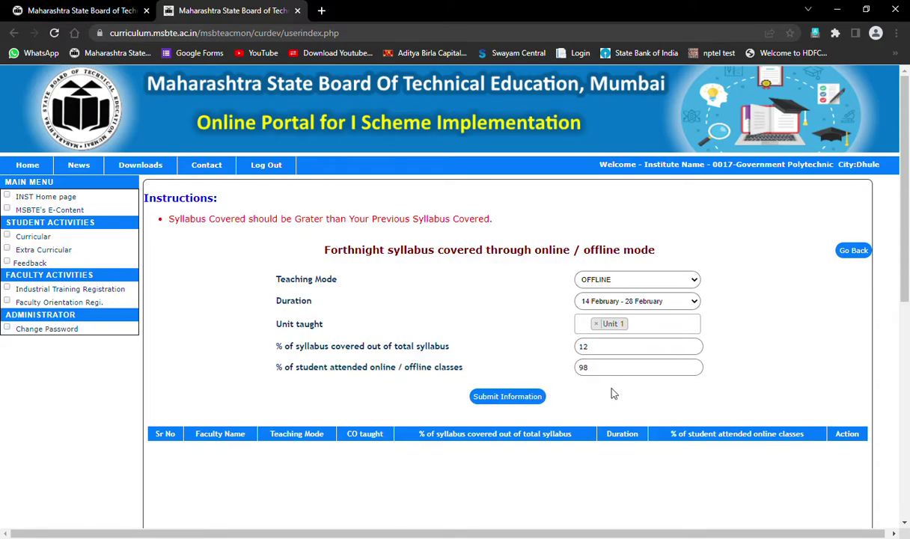
pyautogui.click(483, 396)
# Set the next record to OFFLINE, 1 March - 15 March, with Units 1 and 2 taught.
pyautogui.scroll(-2, 569, 436)
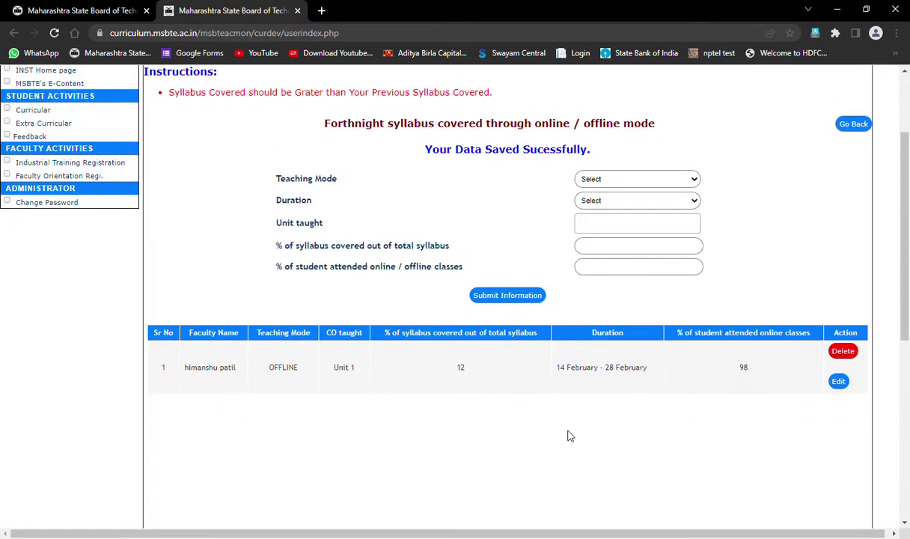
pyautogui.scroll(1, 707, 400)
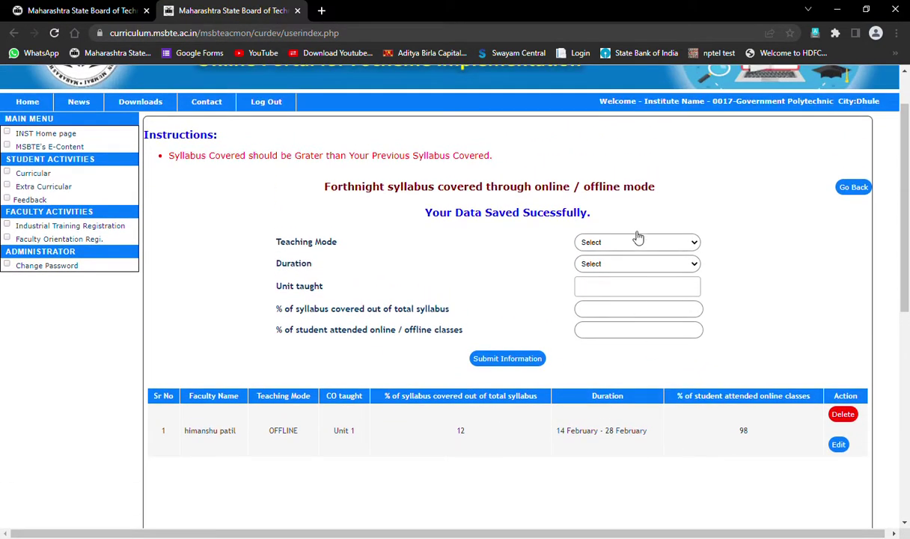
pyautogui.press('o')
pyautogui.press('Tab')
pyautogui.press('Down')
pyautogui.click(634, 288)
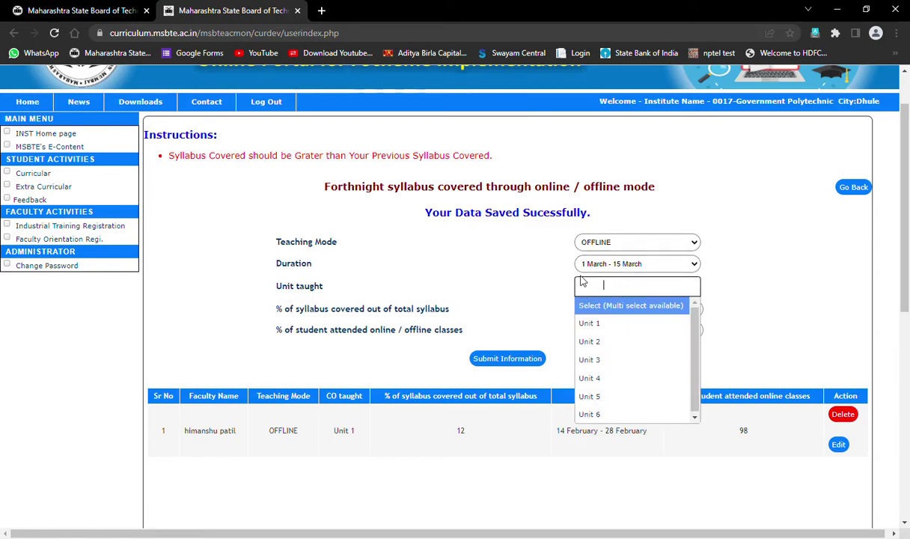
pyautogui.click(610, 343)
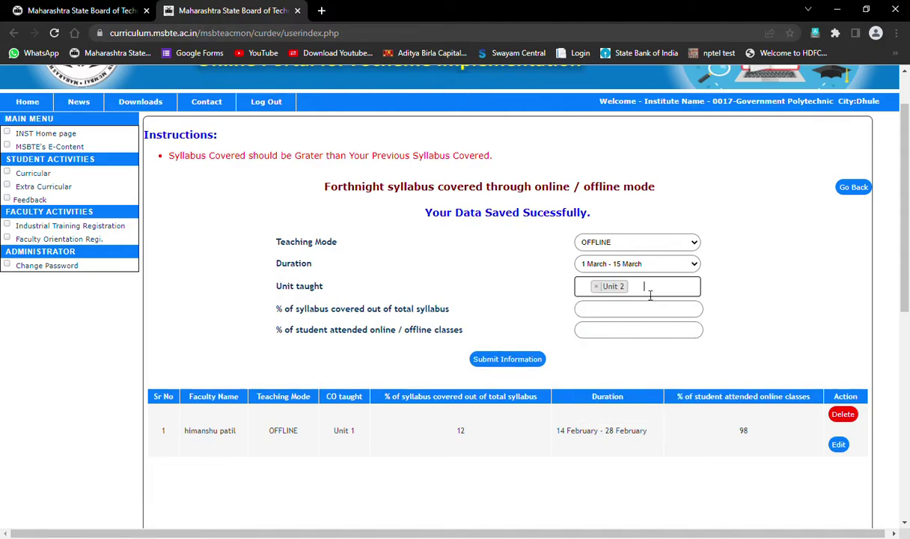
pyautogui.click(650, 295)
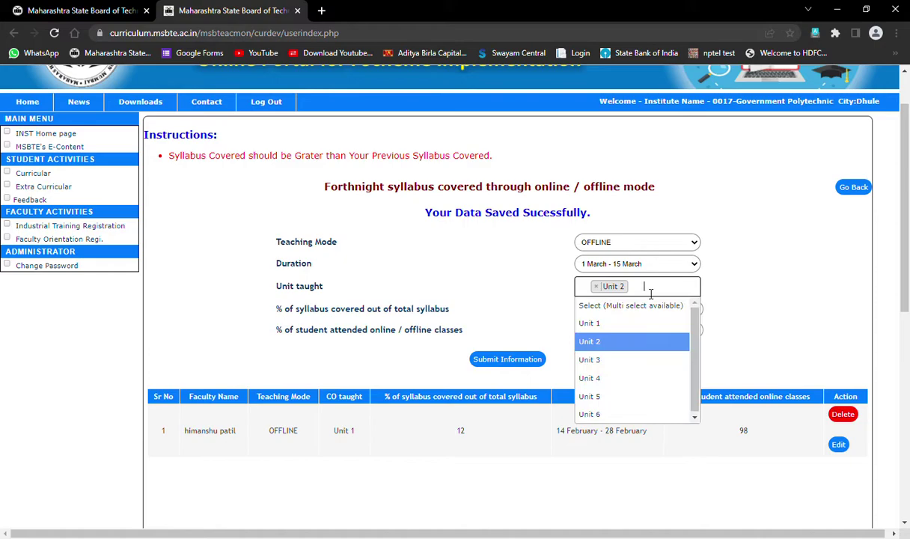
pyautogui.click(599, 324)
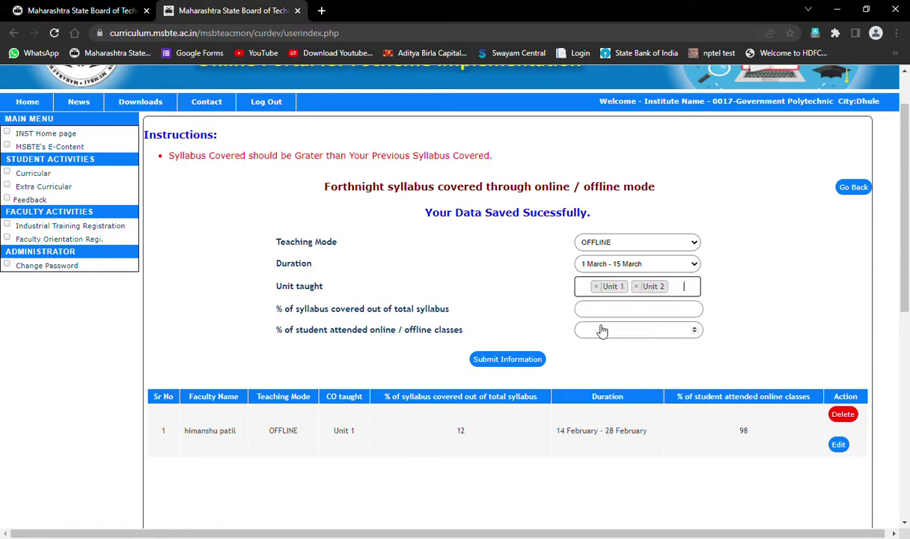
pyautogui.click(677, 292)
pyautogui.click(535, 288)
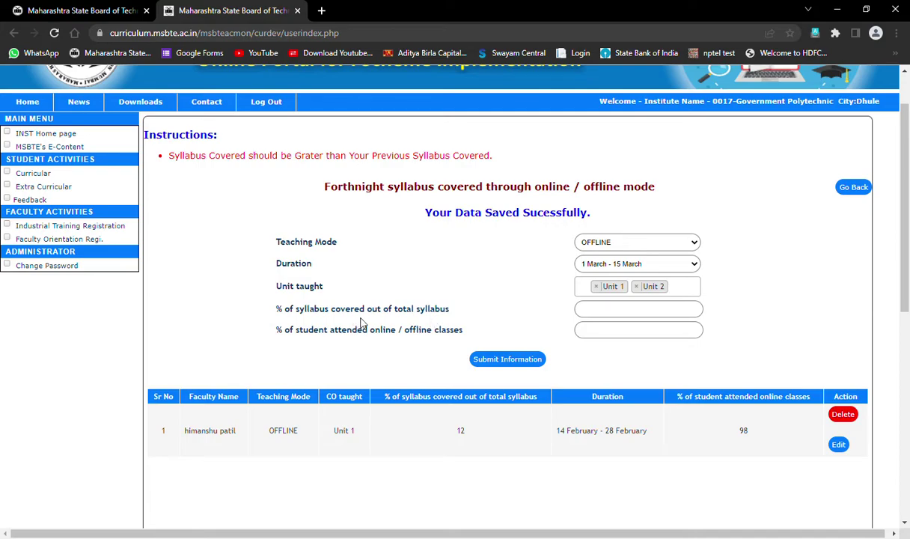
# Enter 27% syllabus covered and 98% attendance, then submit the record.
pyautogui.click(615, 310)
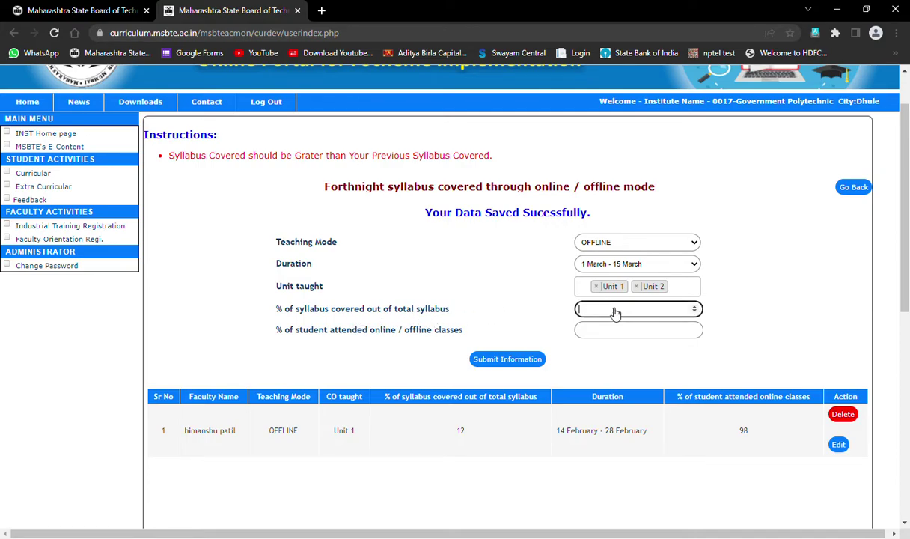
pyautogui.scroll(-1, 556, 417)
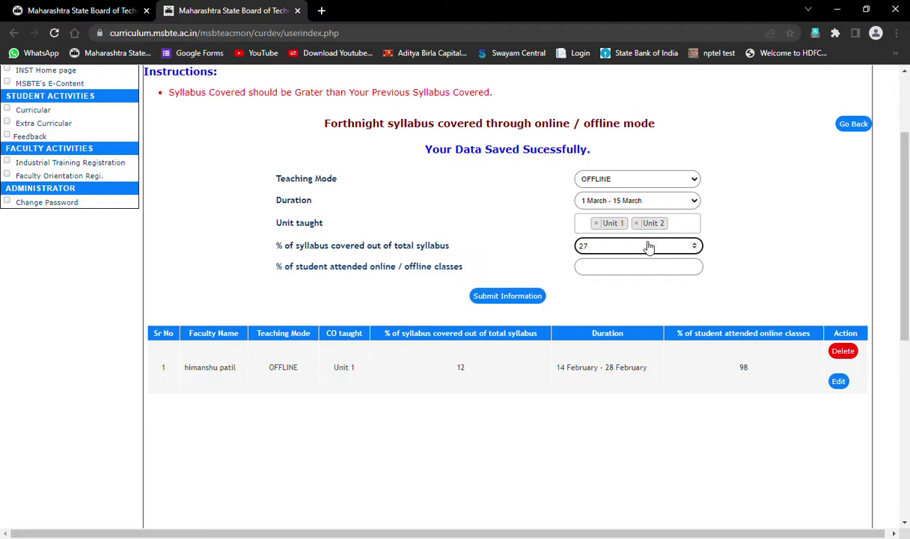
pyautogui.click(608, 268)
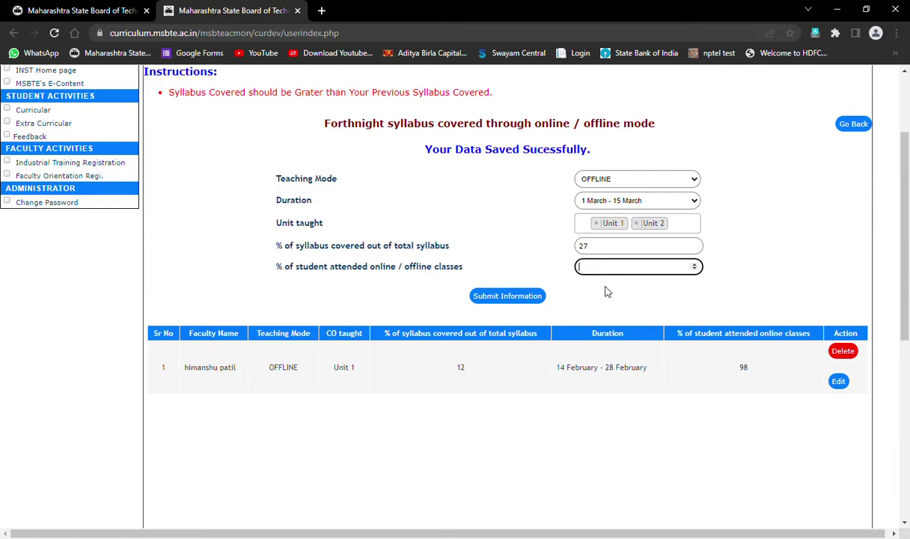
pyautogui.write('98')
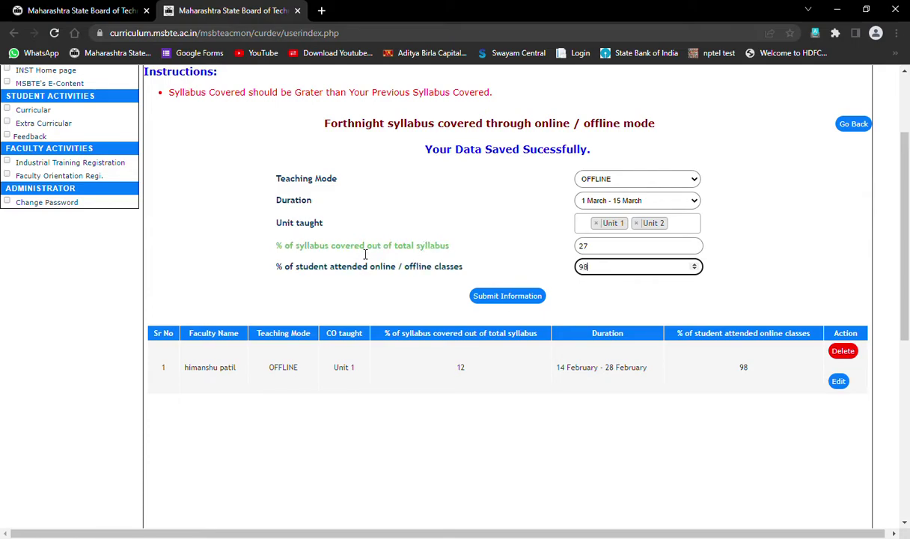
pyautogui.click(483, 294)
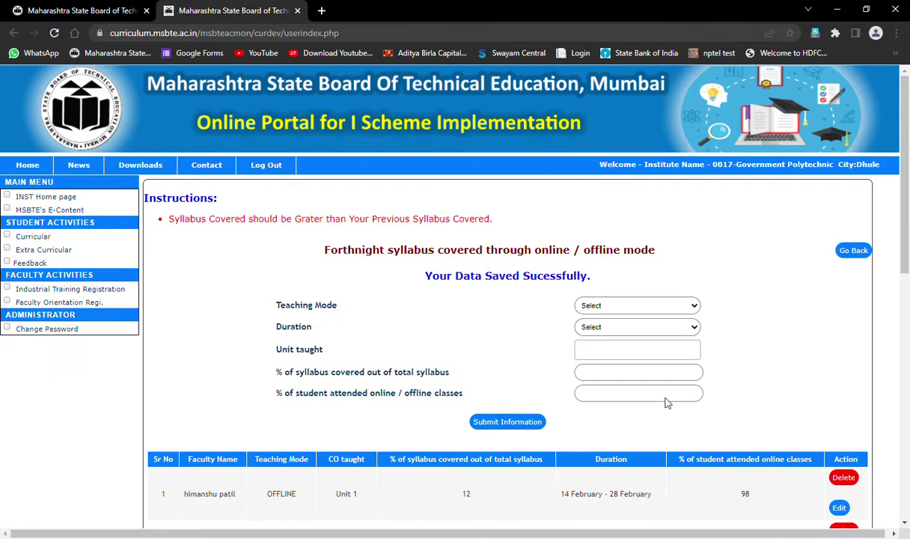
# Delete the 14–28 February fortnight record and return to the course list.
pyautogui.scroll(-2, 659, 397)
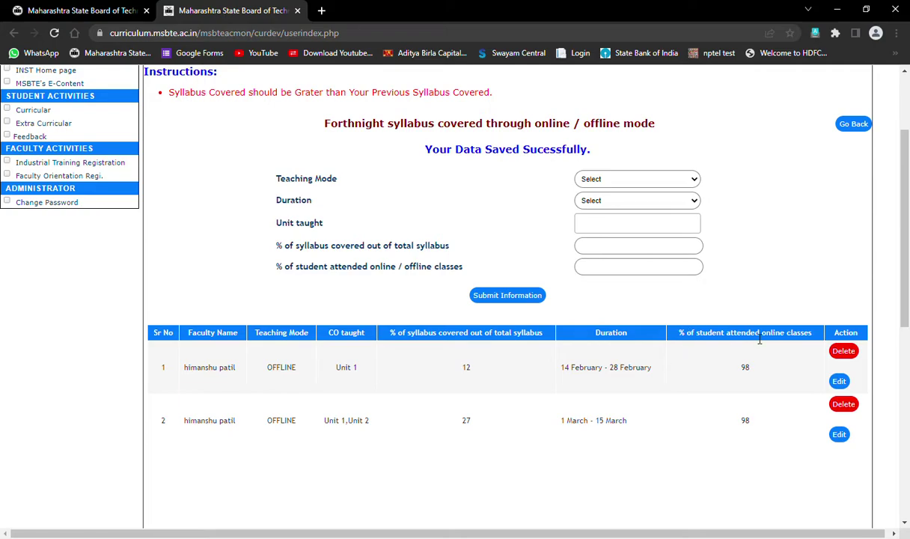
pyautogui.click(840, 351)
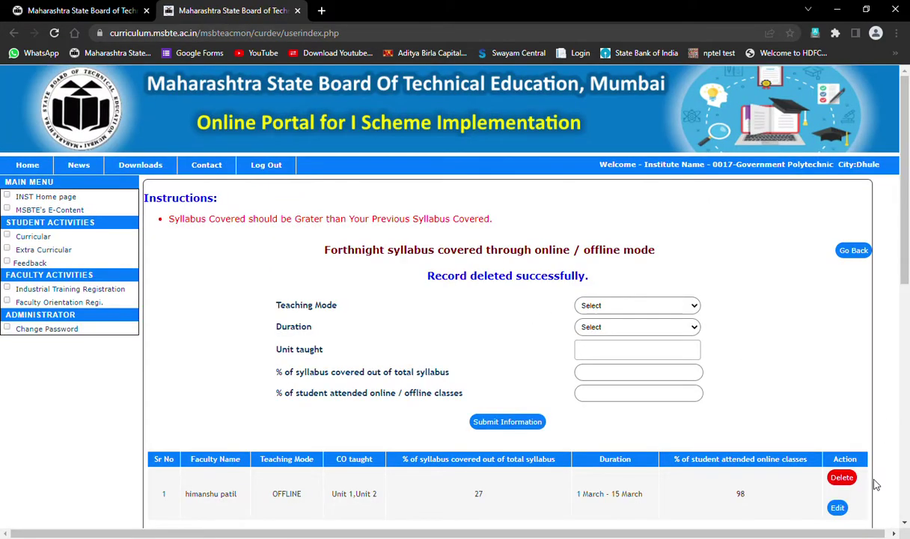
pyautogui.scroll(-3, 677, 380)
pyautogui.scroll(3, 715, 264)
pyautogui.scroll(-1, 852, 194)
pyautogui.click(852, 191)
# Delete the Solid Waste Management course entry in row 68 and return to School Connect.
pyautogui.scroll(-15, 682, 378)
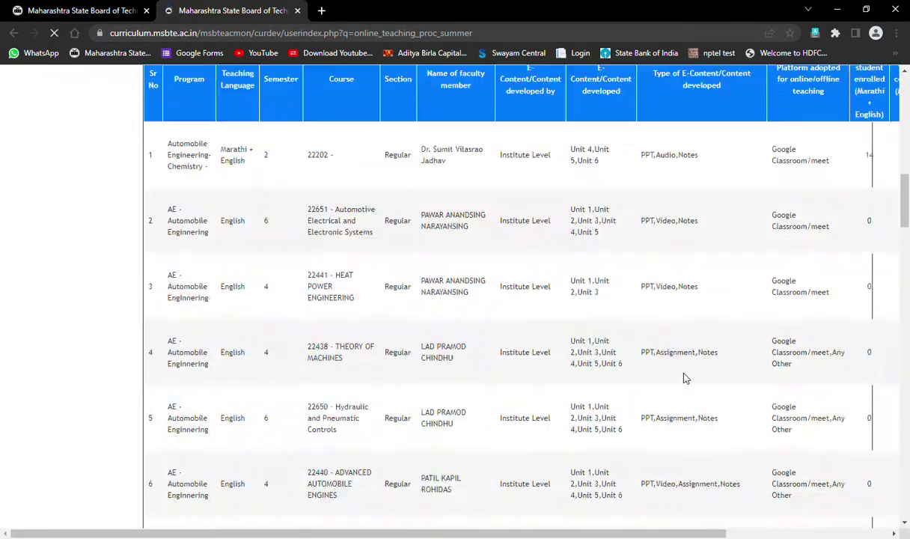
pyautogui.scroll(-20, 694, 393)
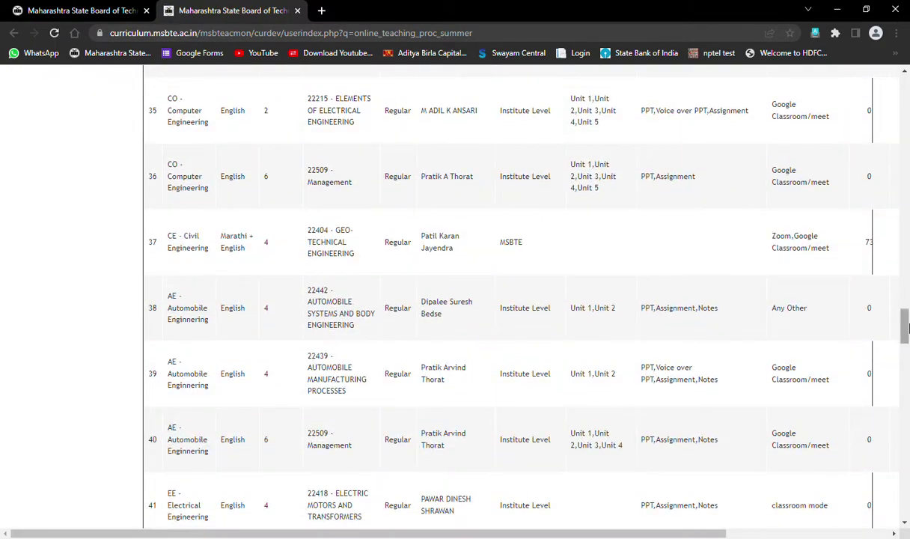
pyautogui.moveTo(905, 269); pyautogui.dragTo(908, 490)
pyautogui.scroll(-5, 483, 273)
pyautogui.scroll(6, 483, 273)
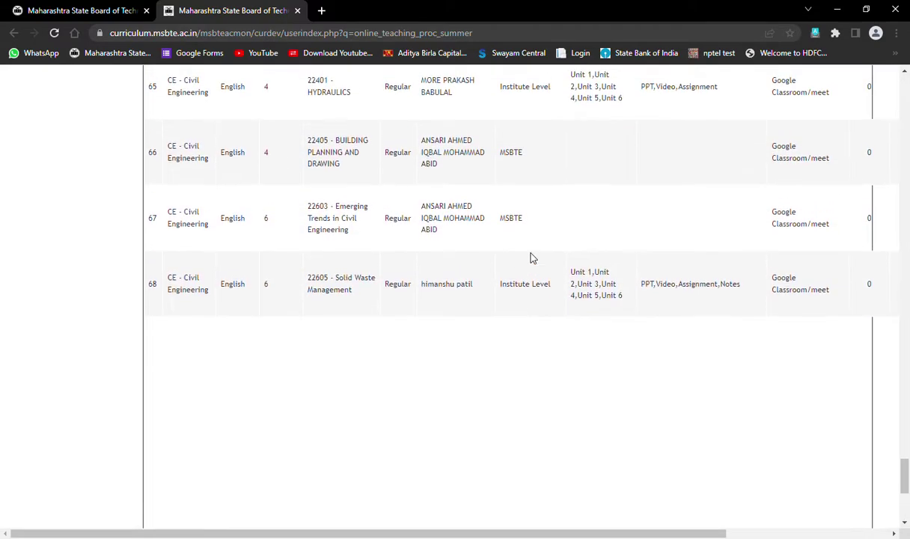
pyautogui.hscroll(5, 587, 519)
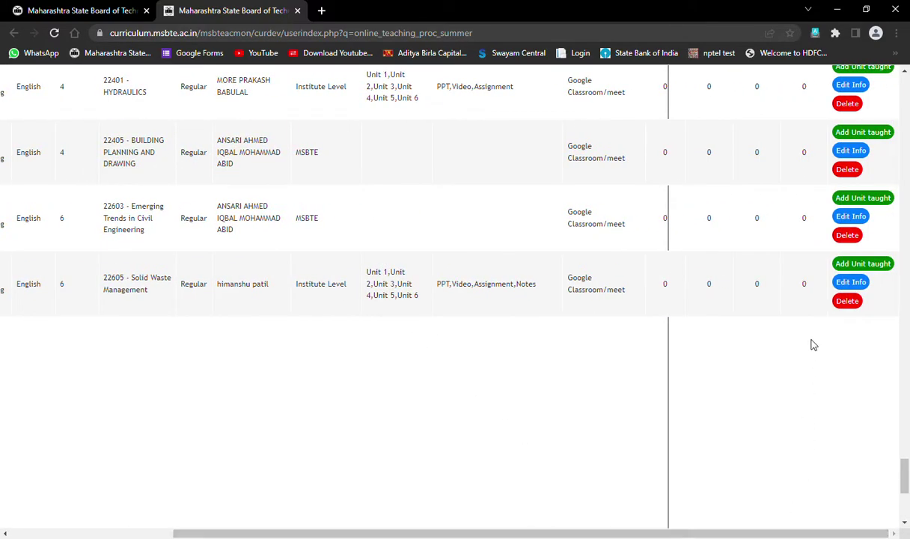
pyautogui.click(859, 302)
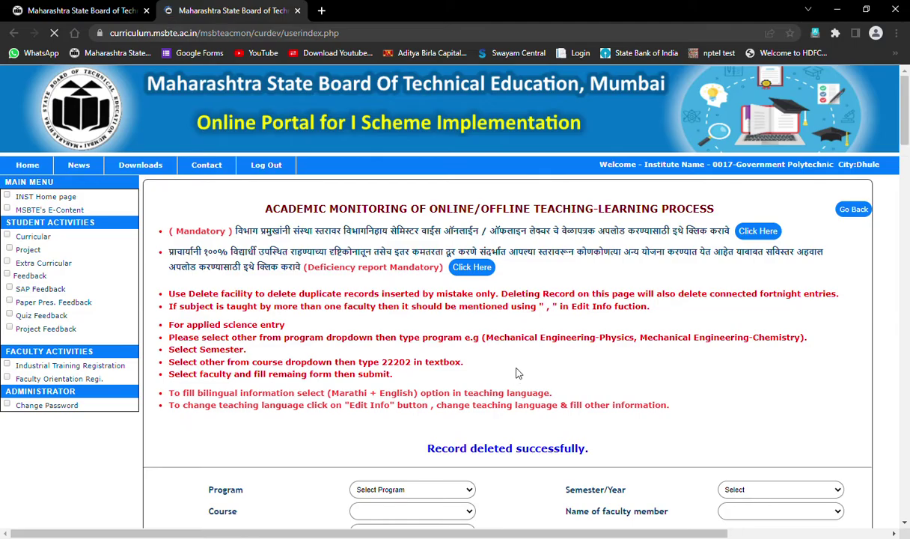
pyautogui.scroll(-6, 516, 367)
pyautogui.scroll(-15, 523, 362)
pyautogui.scroll(10, 524, 360)
pyautogui.scroll(-8, 670, 239)
pyautogui.scroll(20, 872, 283)
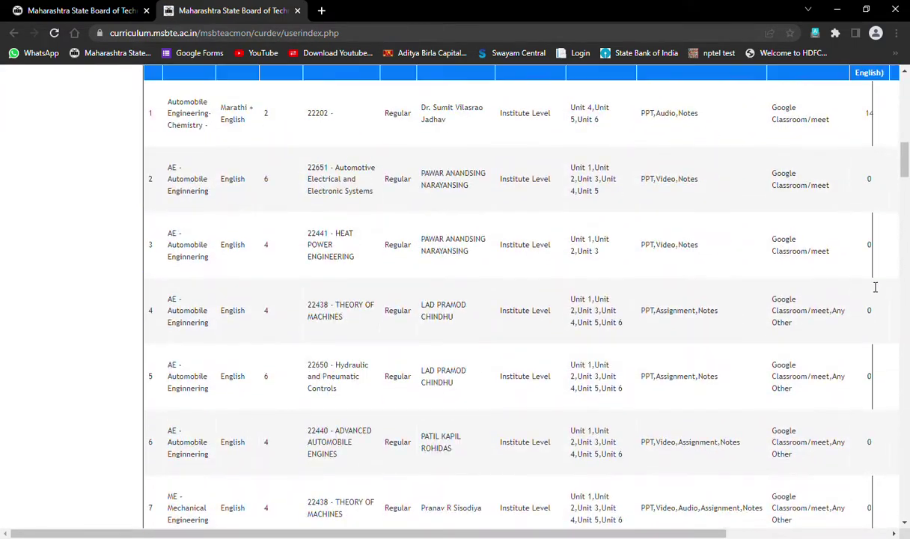
pyautogui.scroll(5, 837, 249)
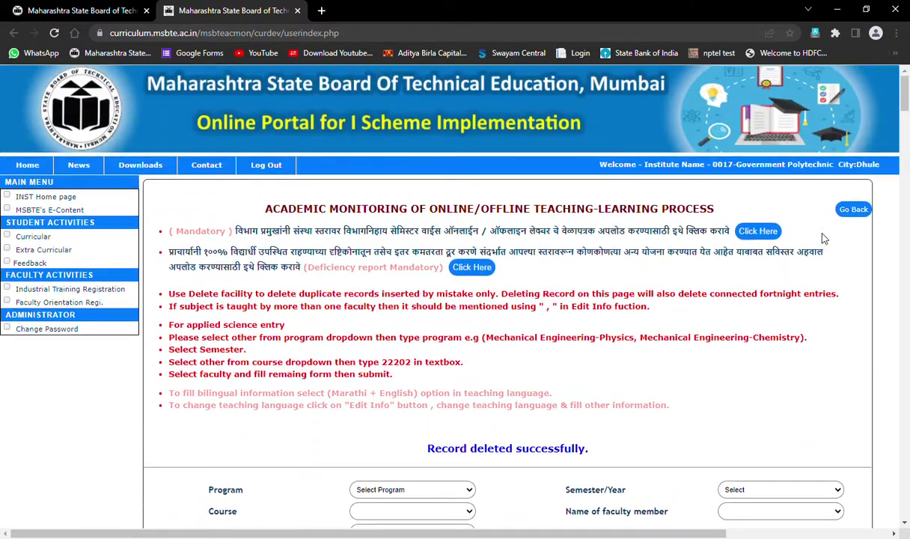
pyautogui.click(853, 210)
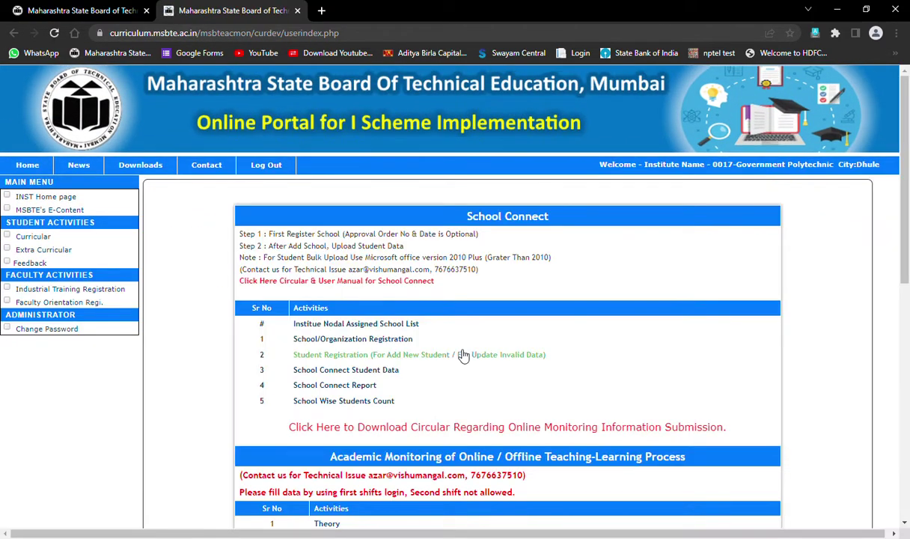
# Start a practical entry for Civil Engineering, 2 Semester, course 22205-BASIC SURVEYING.
pyautogui.scroll(-10, 461, 364)
pyautogui.scroll(6, 315, 289)
pyautogui.click(329, 333)
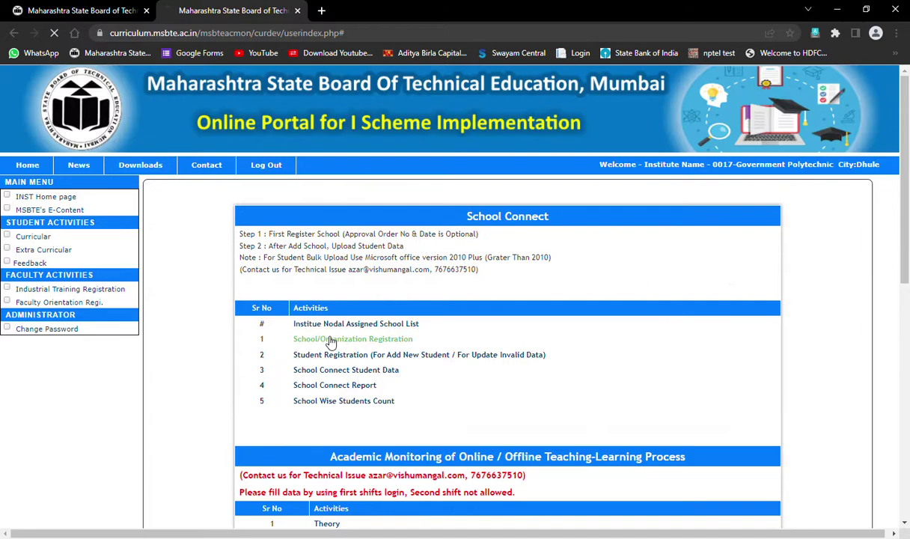
pyautogui.scroll(-3, 410, 378)
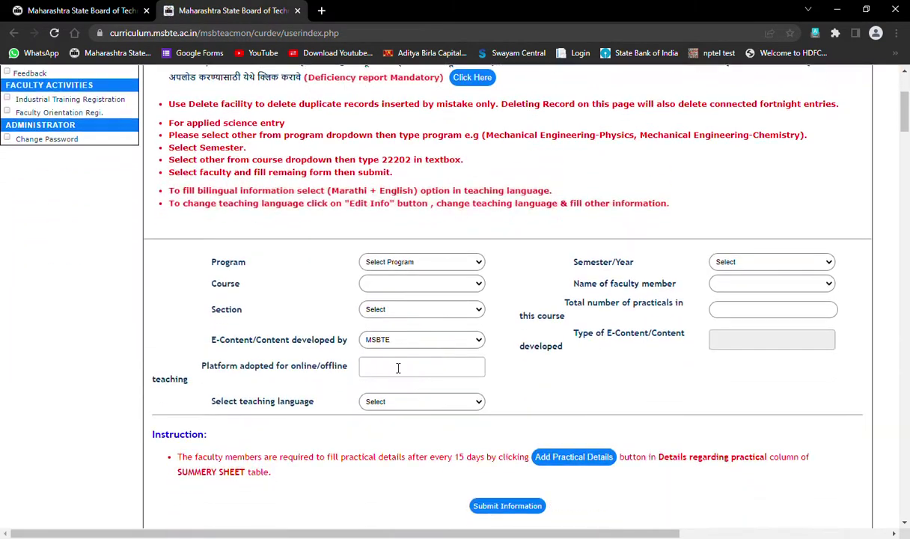
pyautogui.click(418, 262)
pyautogui.click(404, 284)
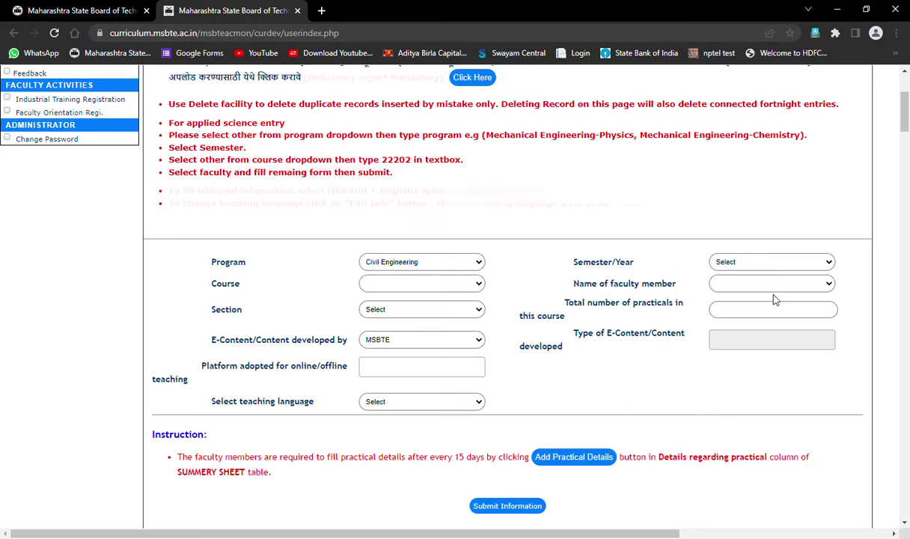
pyautogui.click(688, 298)
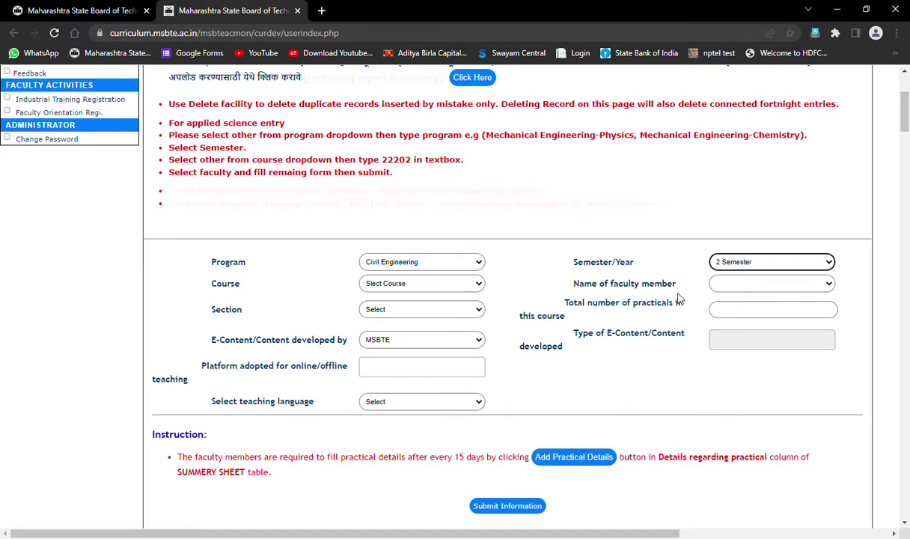
pyautogui.click(426, 294)
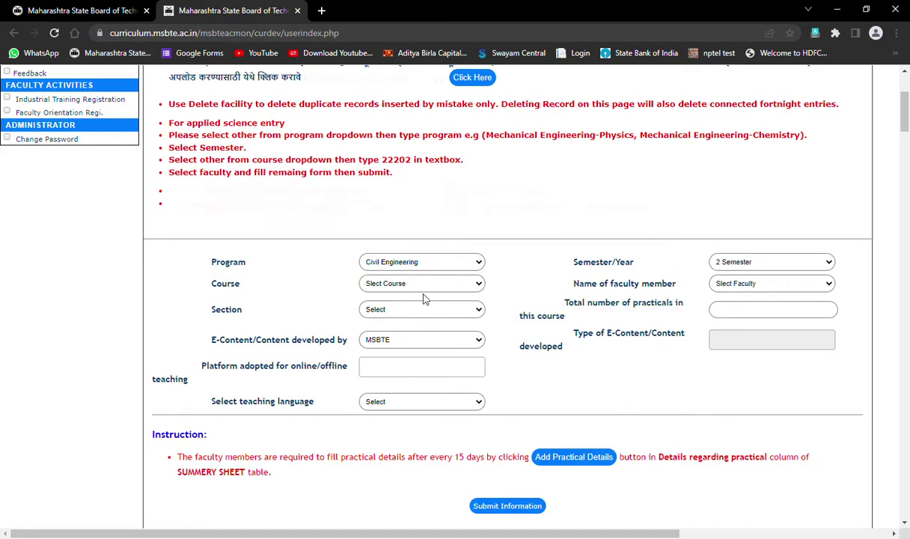
pyautogui.click(428, 341)
# Set faculty to Other with the faculty member's name entered, and section to Regular.
pyautogui.click(692, 294)
pyautogui.click(726, 358)
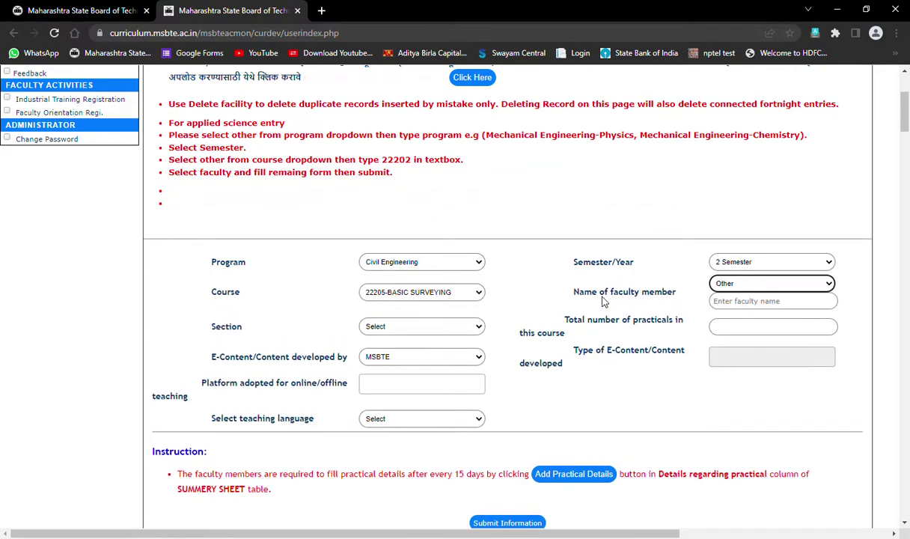
pyautogui.click(760, 303)
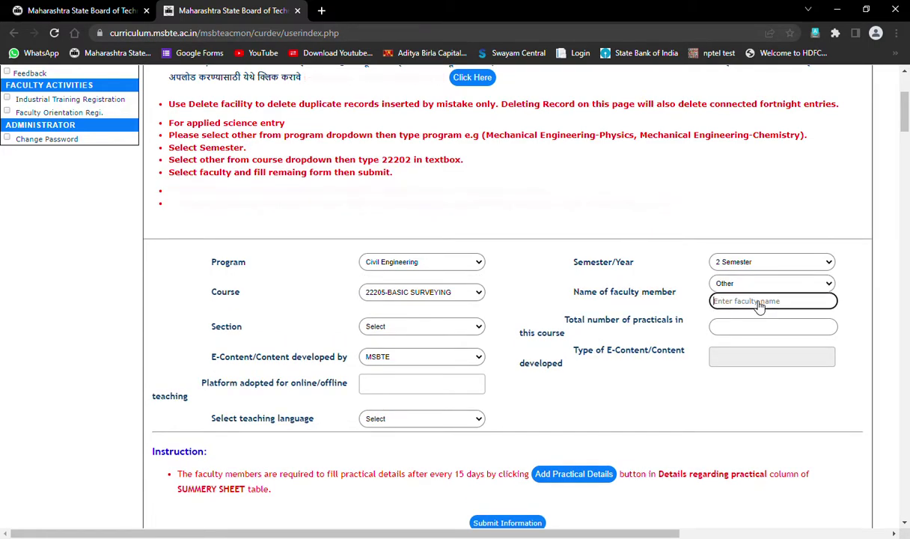
pyautogui.write('yashodhan bipin patil')
pyautogui.click(438, 329)
pyautogui.click(433, 354)
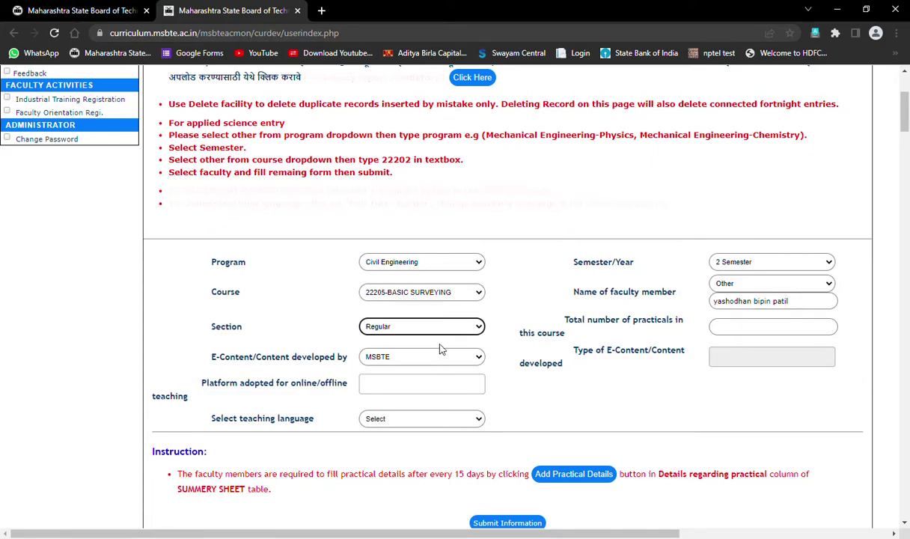
pyautogui.click(718, 322)
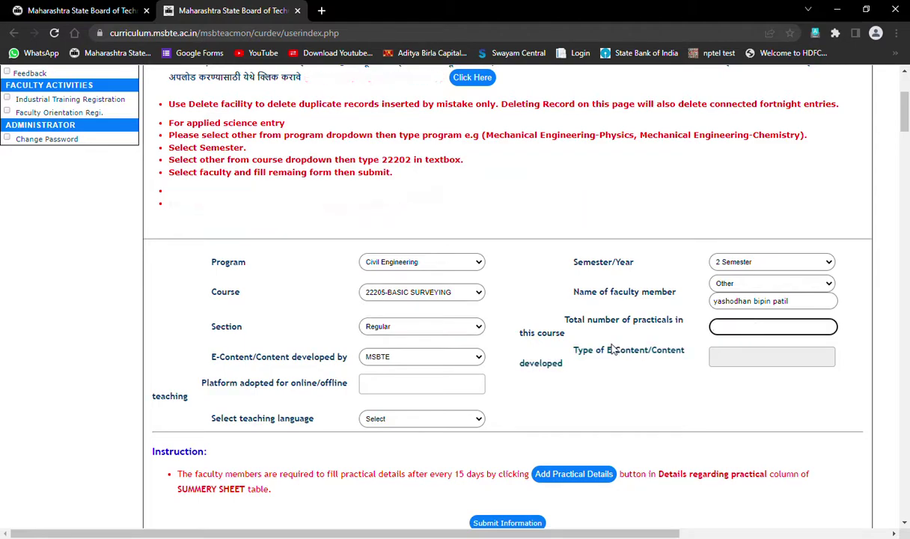